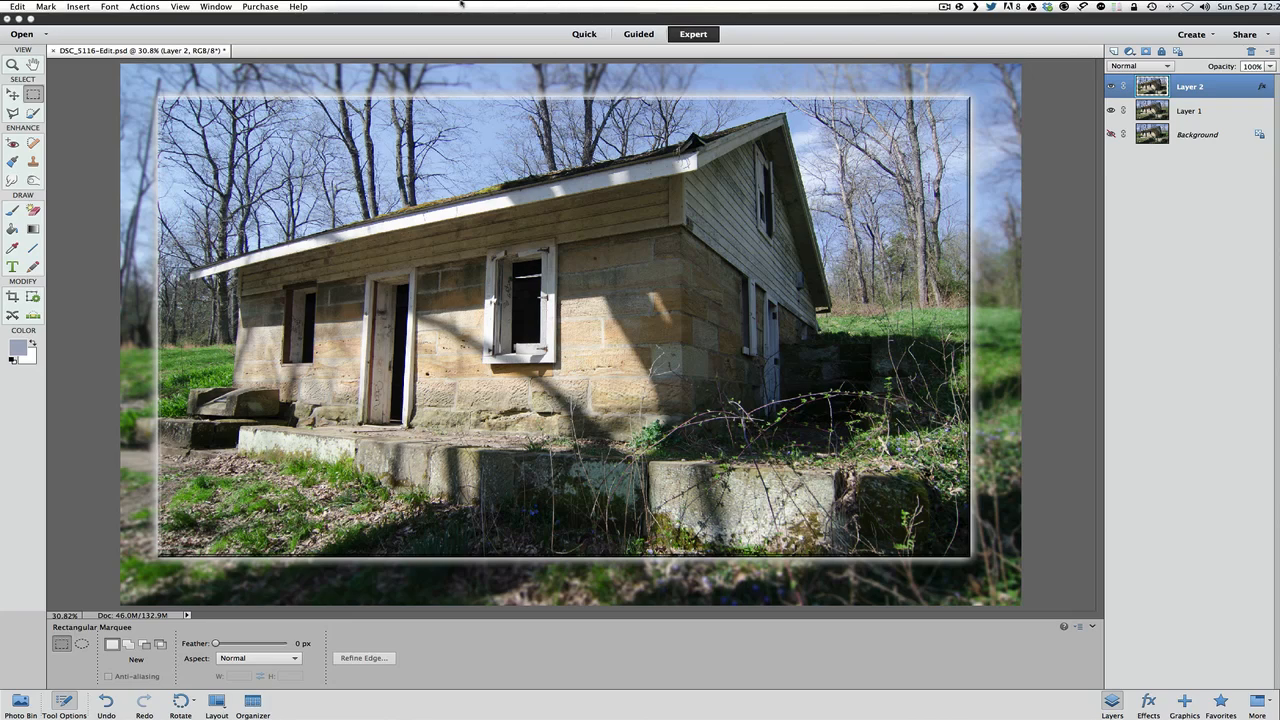
# Revert the photo to its last saved version
pyautogui.click(318, 35)
pyautogui.click(86, 7)
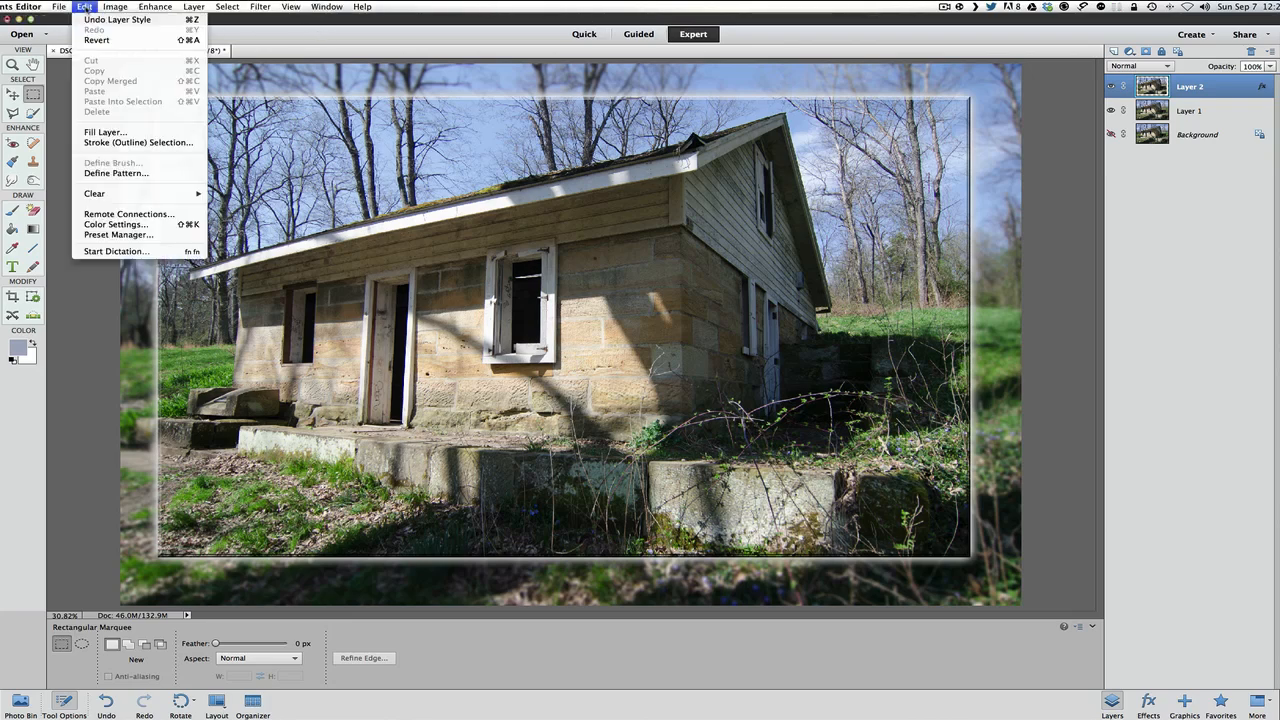
pyautogui.click(97, 40)
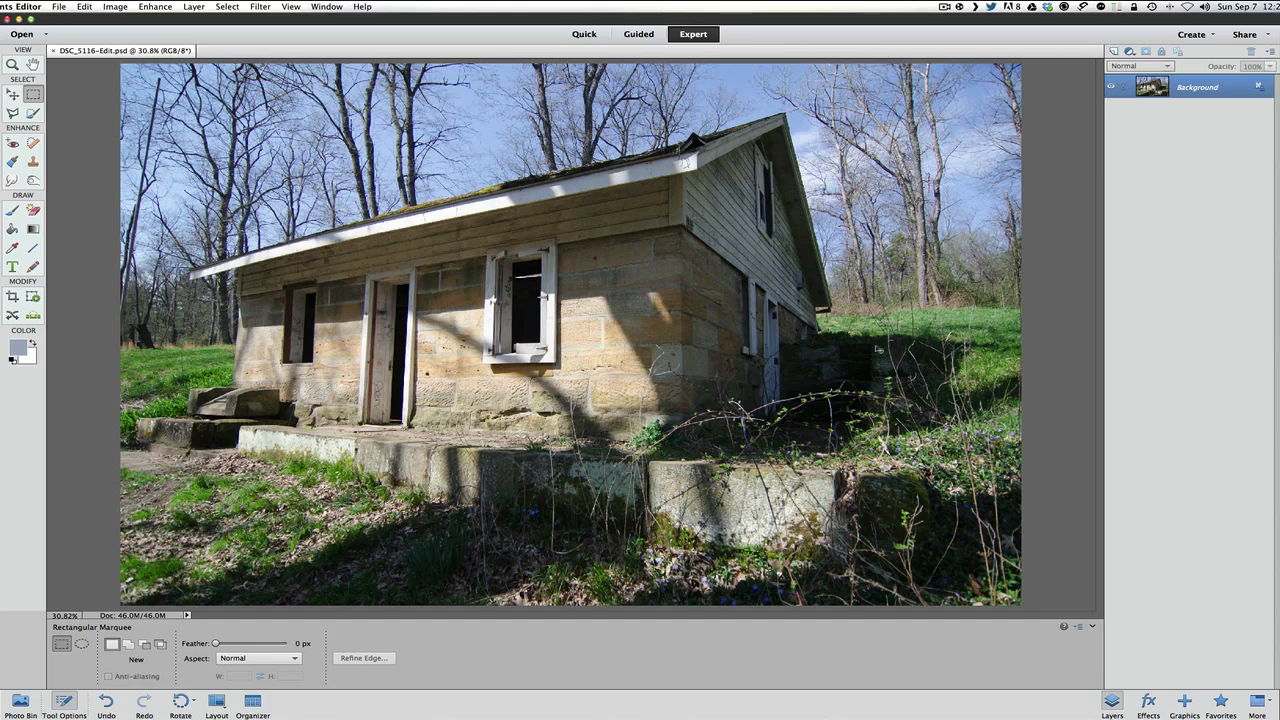
# Duplicate the Background layer and hide the original Background
pyautogui.press('super+j')
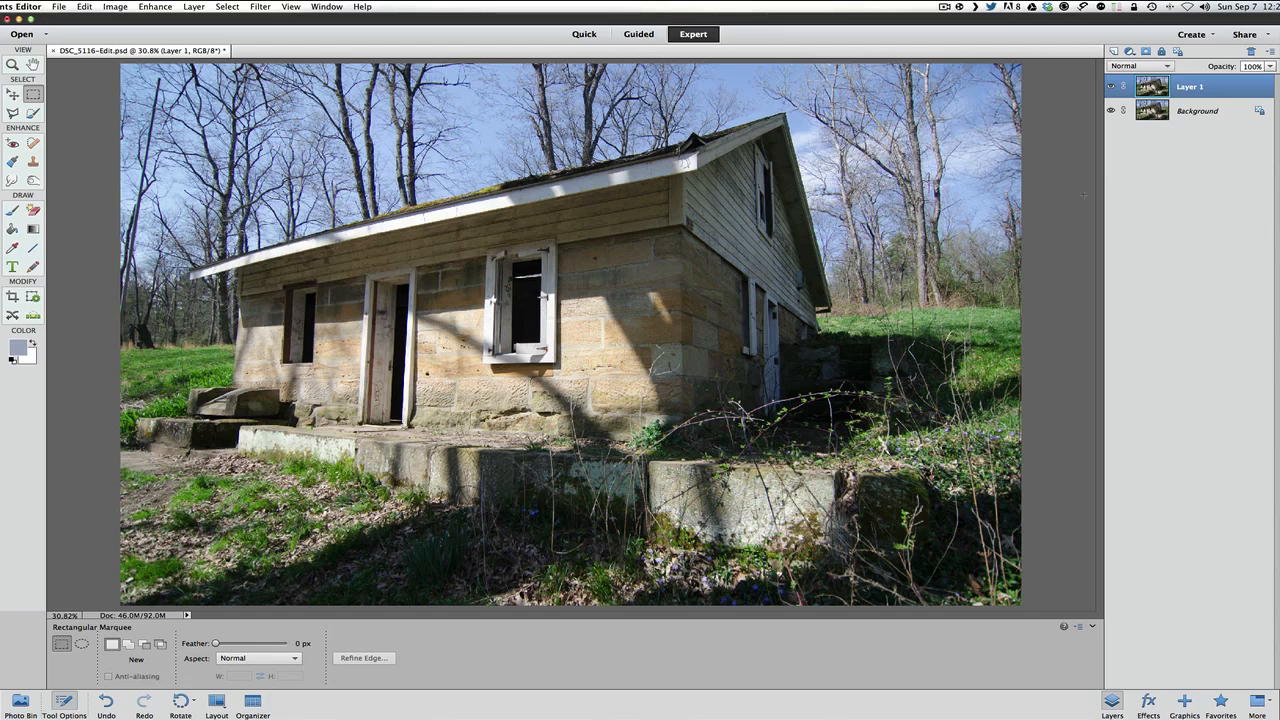
pyautogui.click(1110, 111)
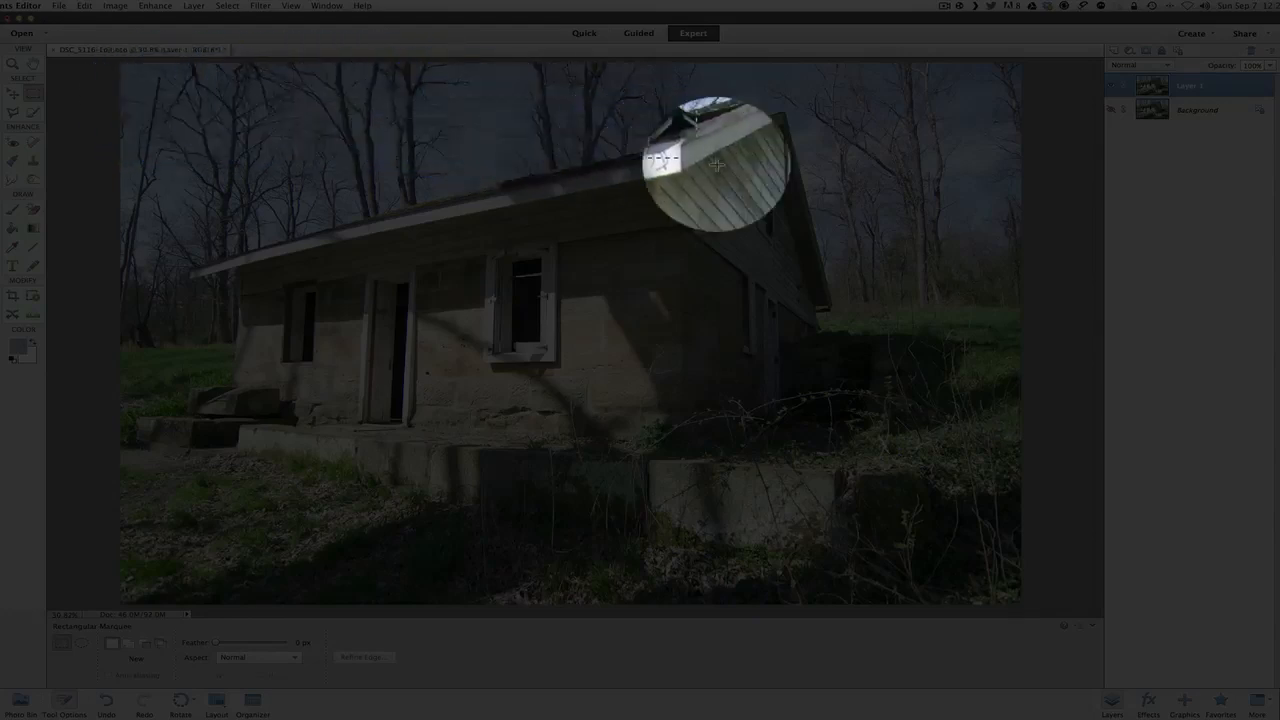
# Copy a large rectangular area inset from the photo's edges to a new layer, and hide Layer 1
pyautogui.moveTo(884, 470); pyautogui.dragTo(971, 559)
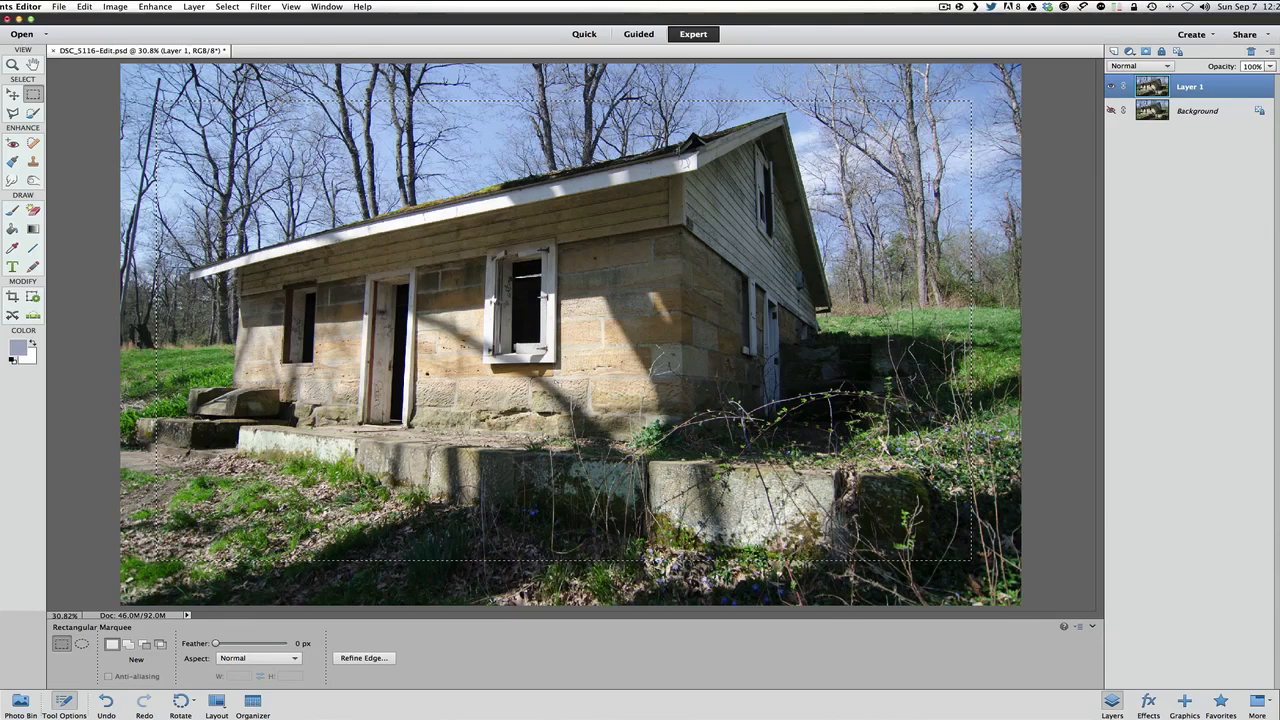
pyautogui.press('super+j')
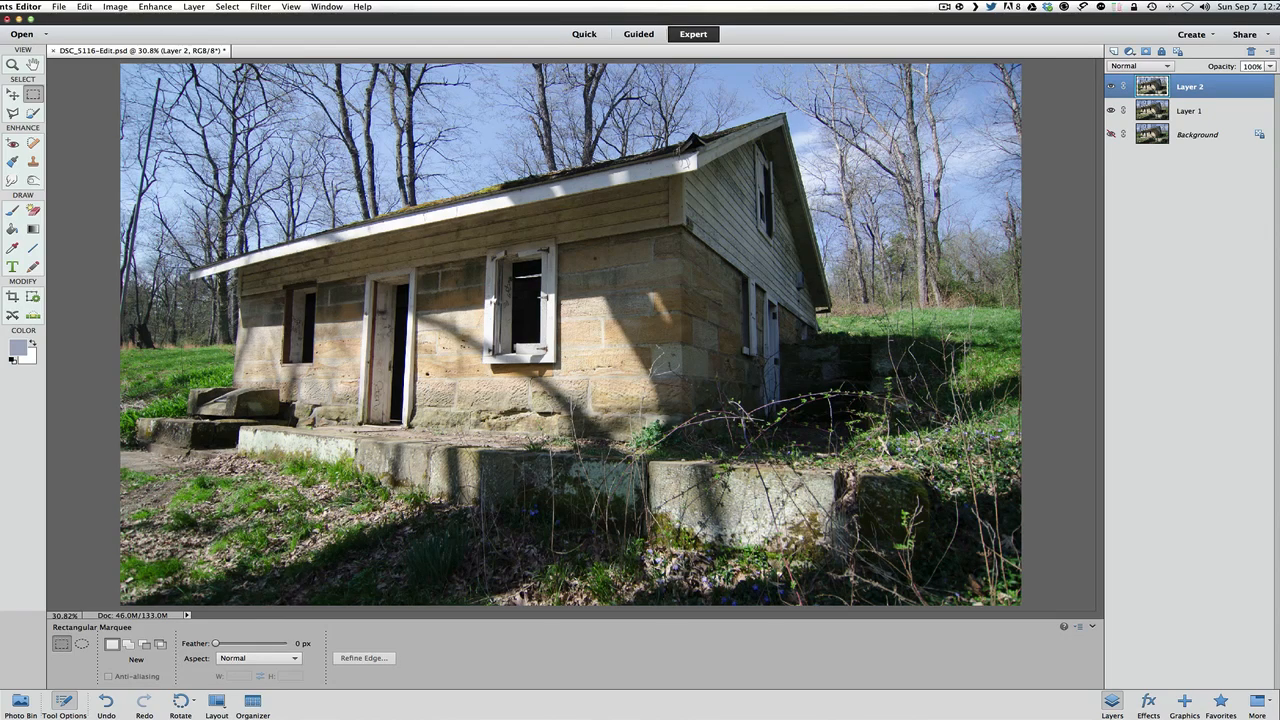
pyautogui.click(1112, 111)
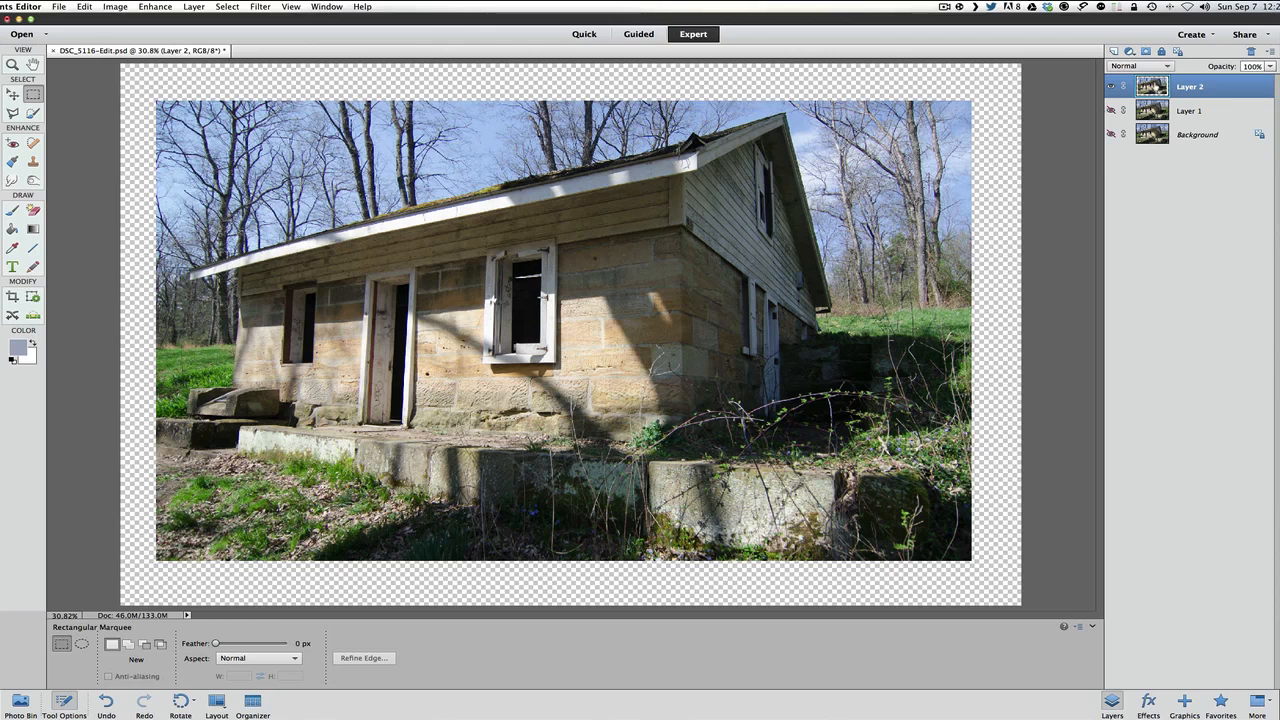
pyautogui.click(1110, 111)
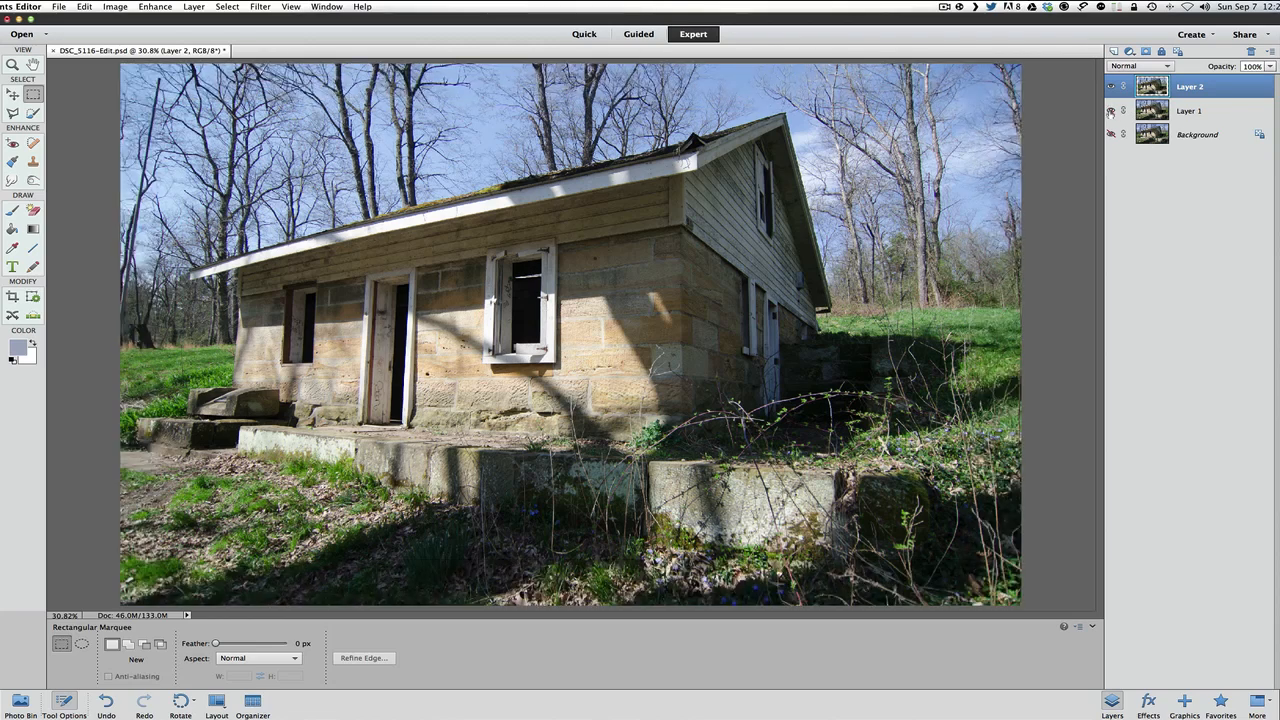
pyautogui.click(1110, 111)
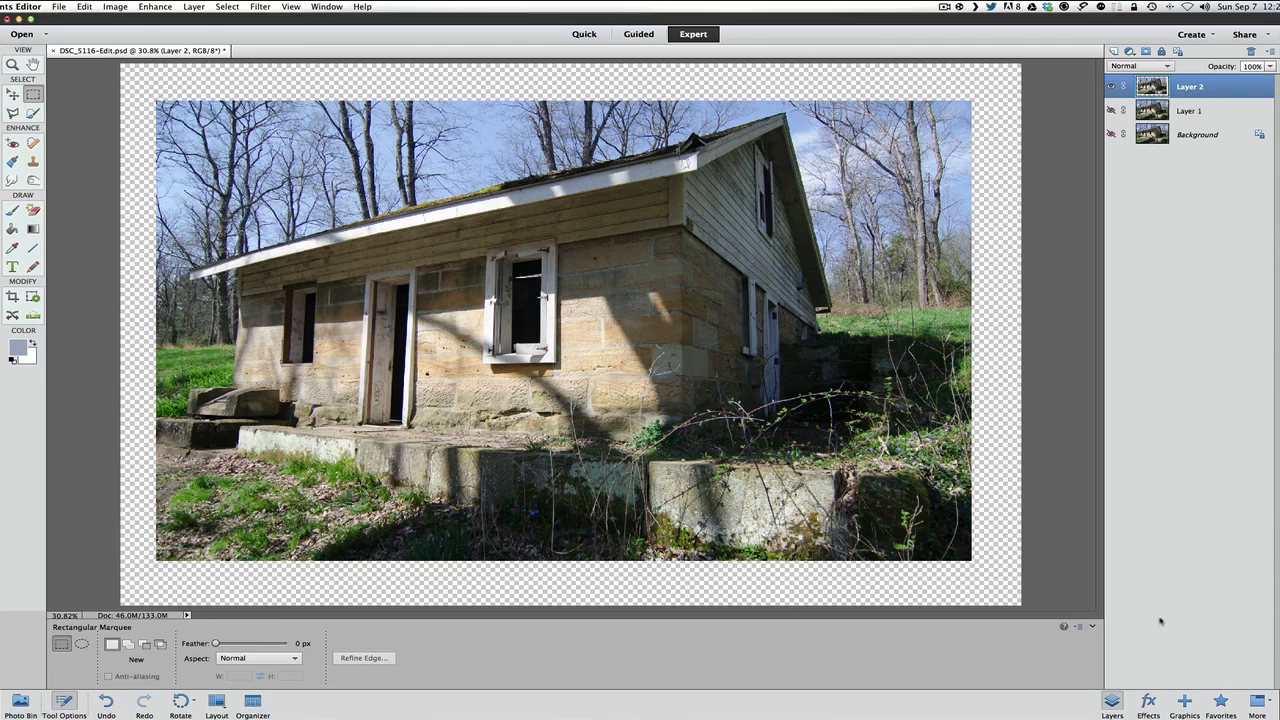
# Apply the second style of the Bevels set to the inset photo on Layer 2
pyautogui.click(1147, 703)
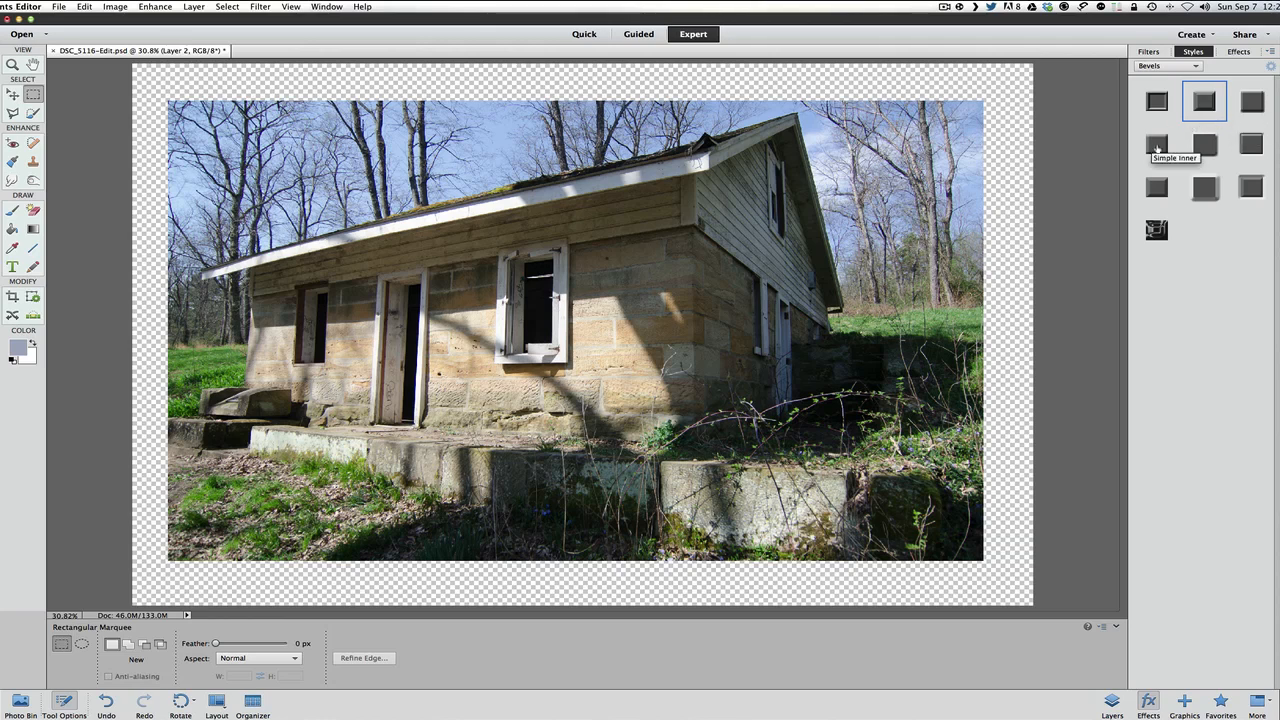
pyautogui.click(1204, 104)
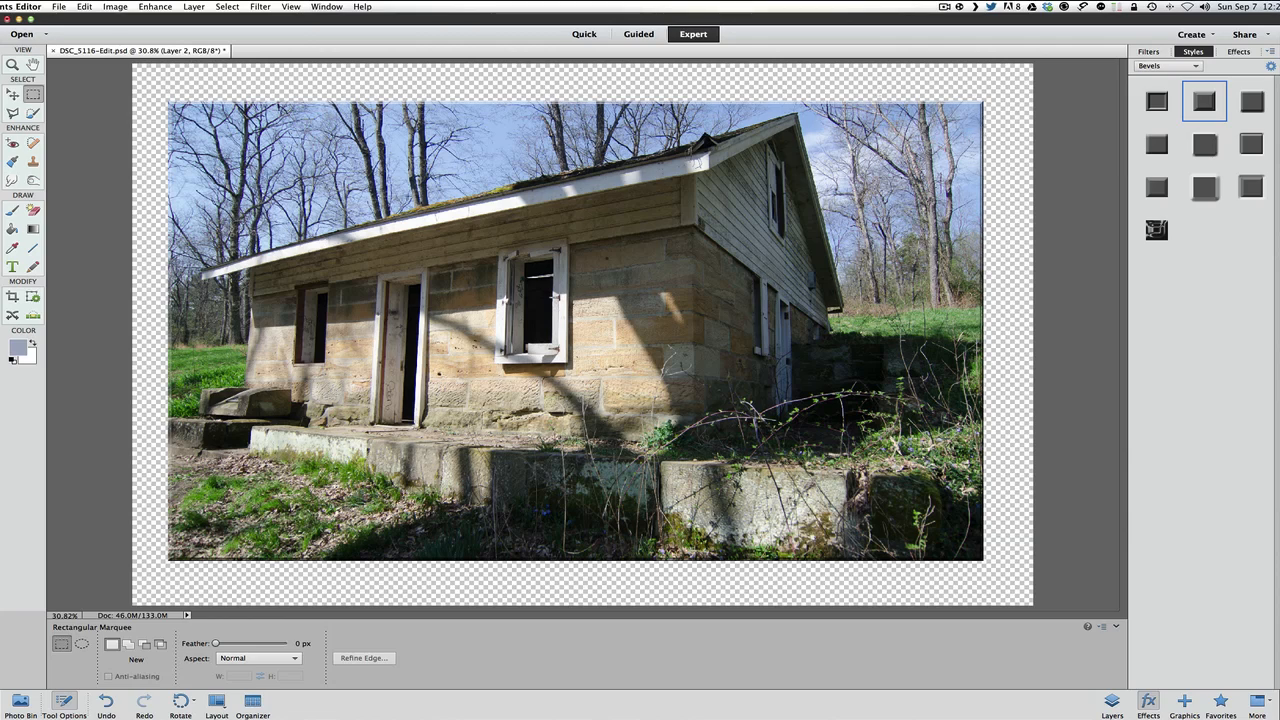
pyautogui.scroll(5, 462, 194)
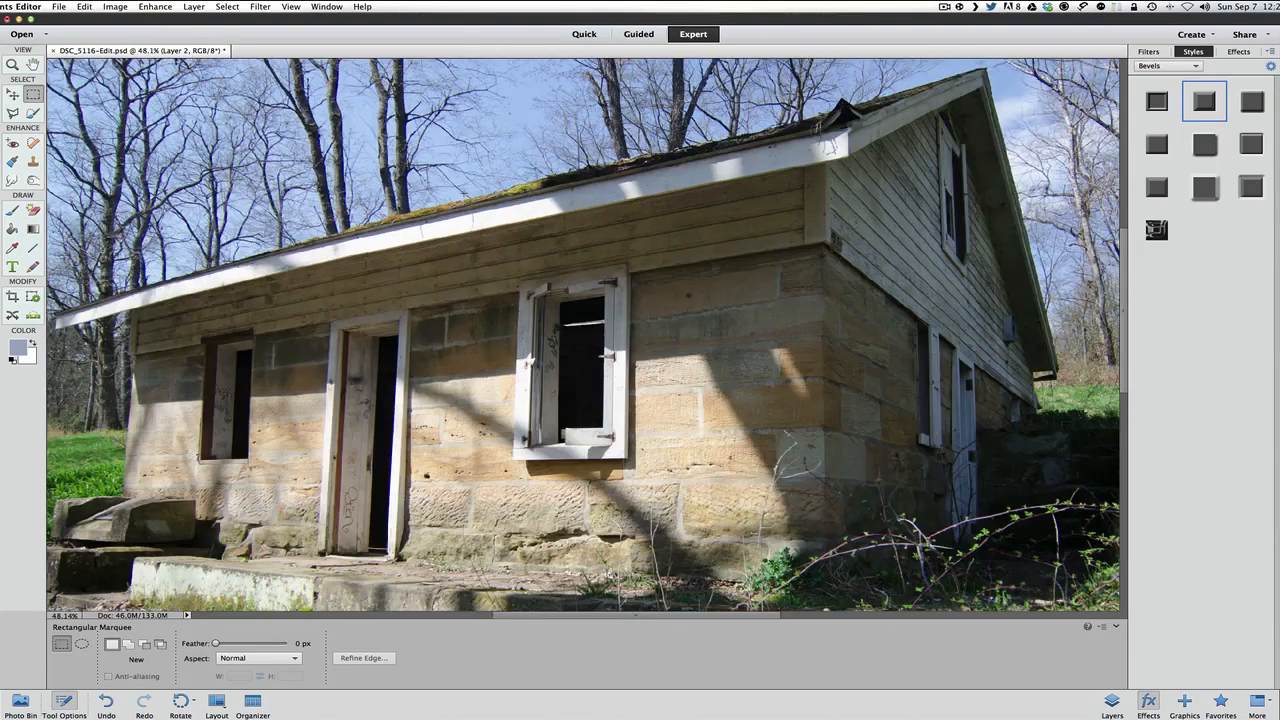
pyautogui.scroll(1, 358, 171)
pyautogui.moveTo(302, 158); pyautogui.dragTo(614, 318)
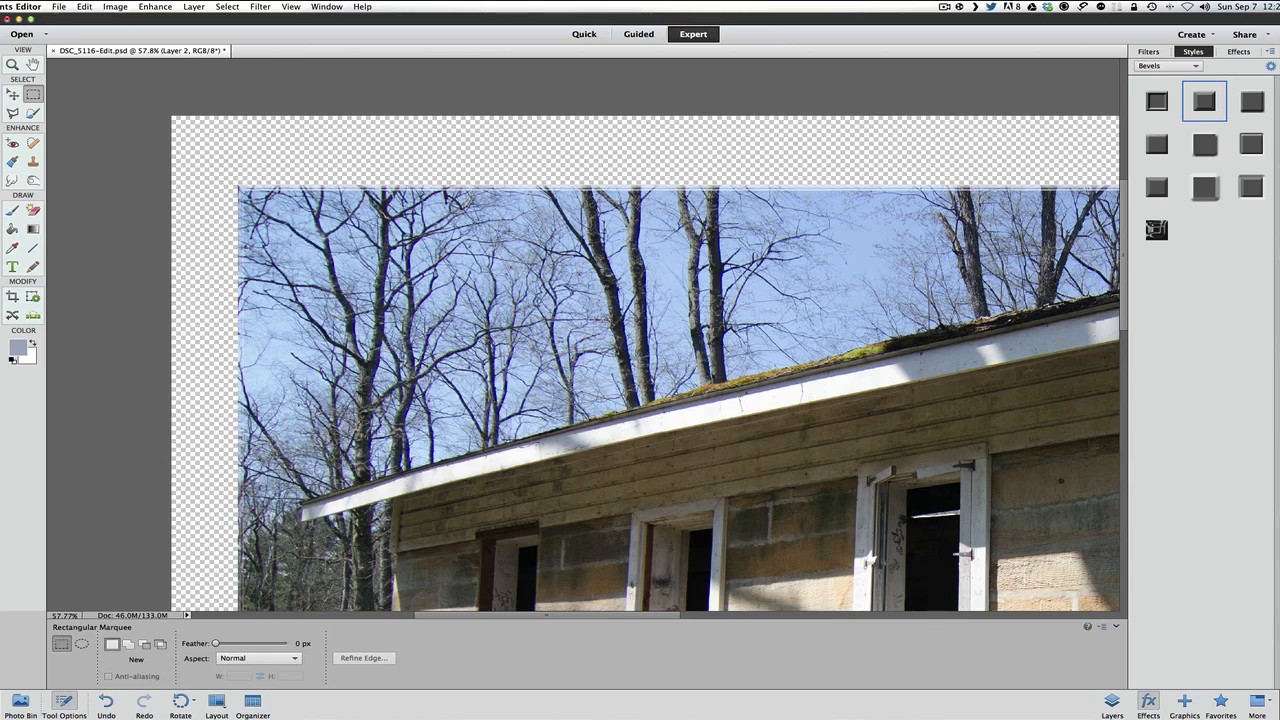
pyautogui.hotkey('ctrl', '0')
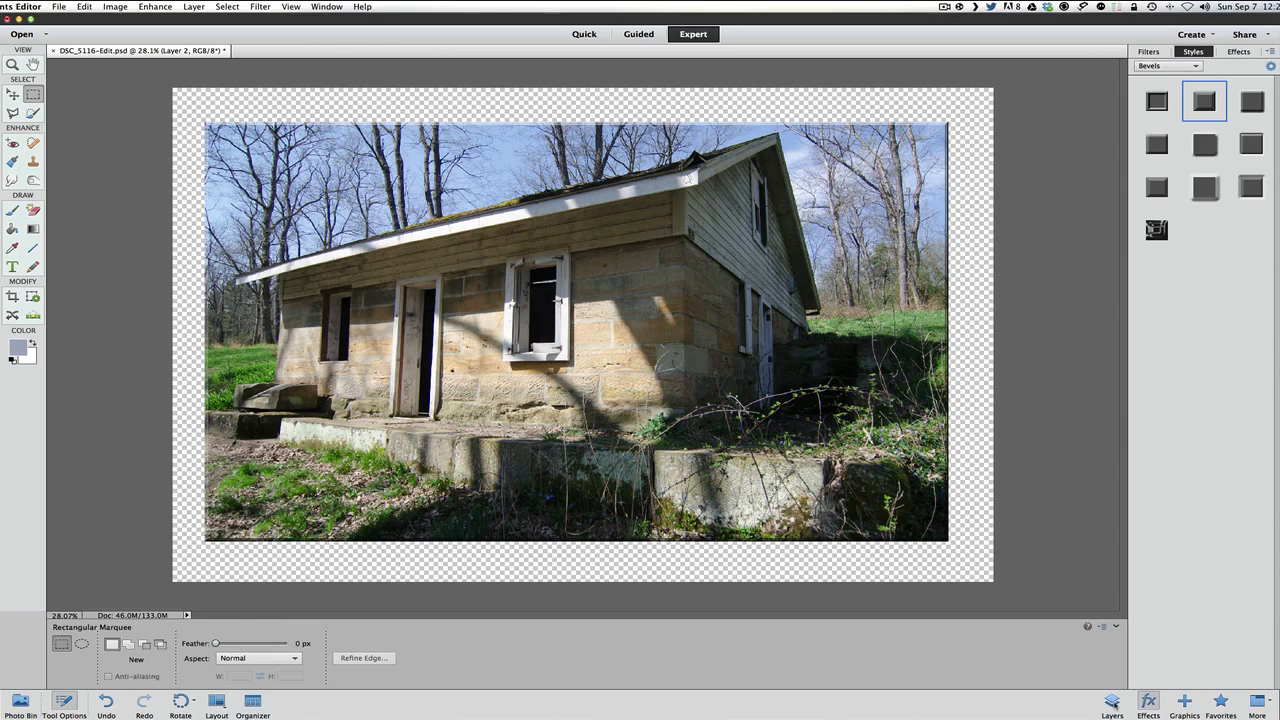
# Make Layer 1 visible again and set it as the active layer
pyautogui.click(1112, 702)
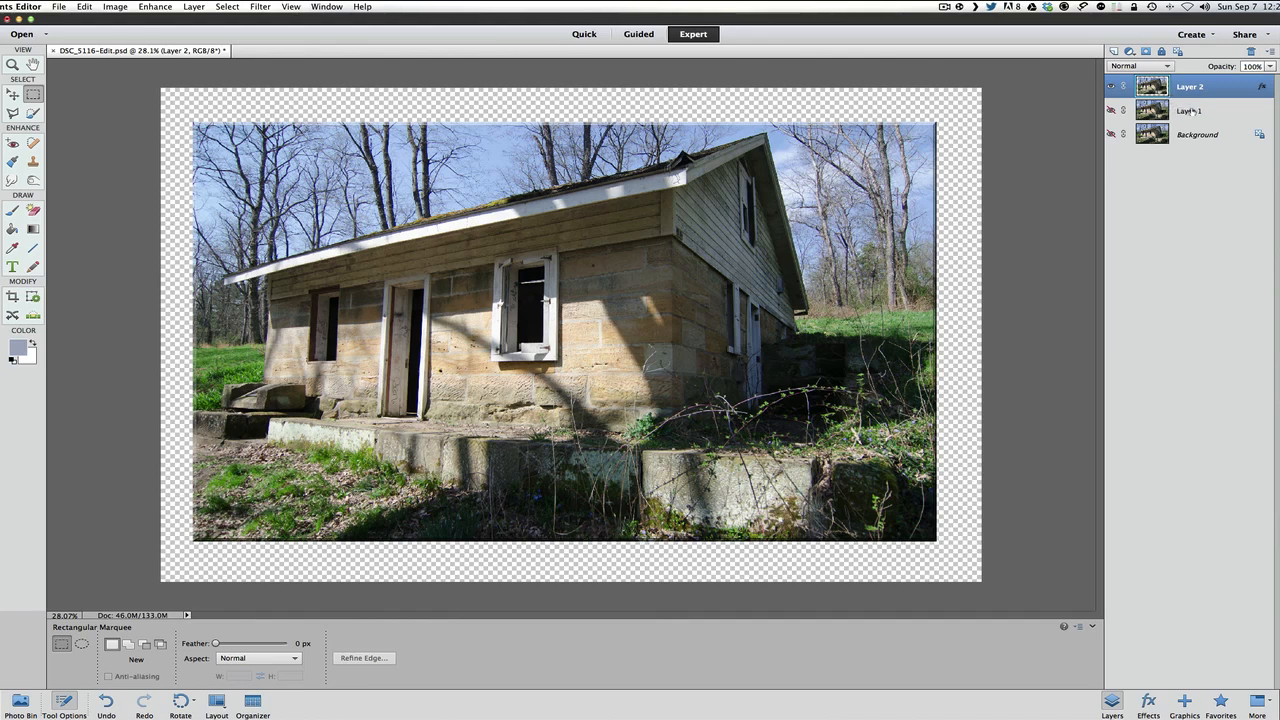
pyautogui.click(1112, 111)
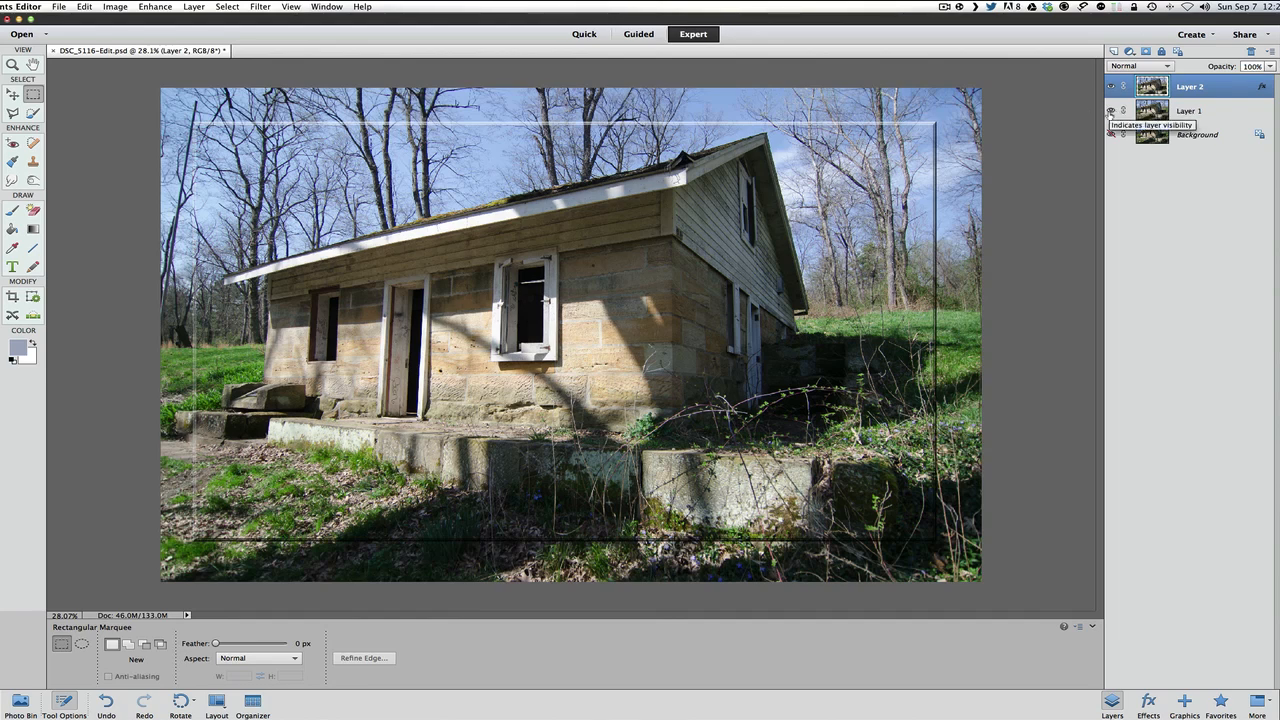
pyautogui.click(1190, 111)
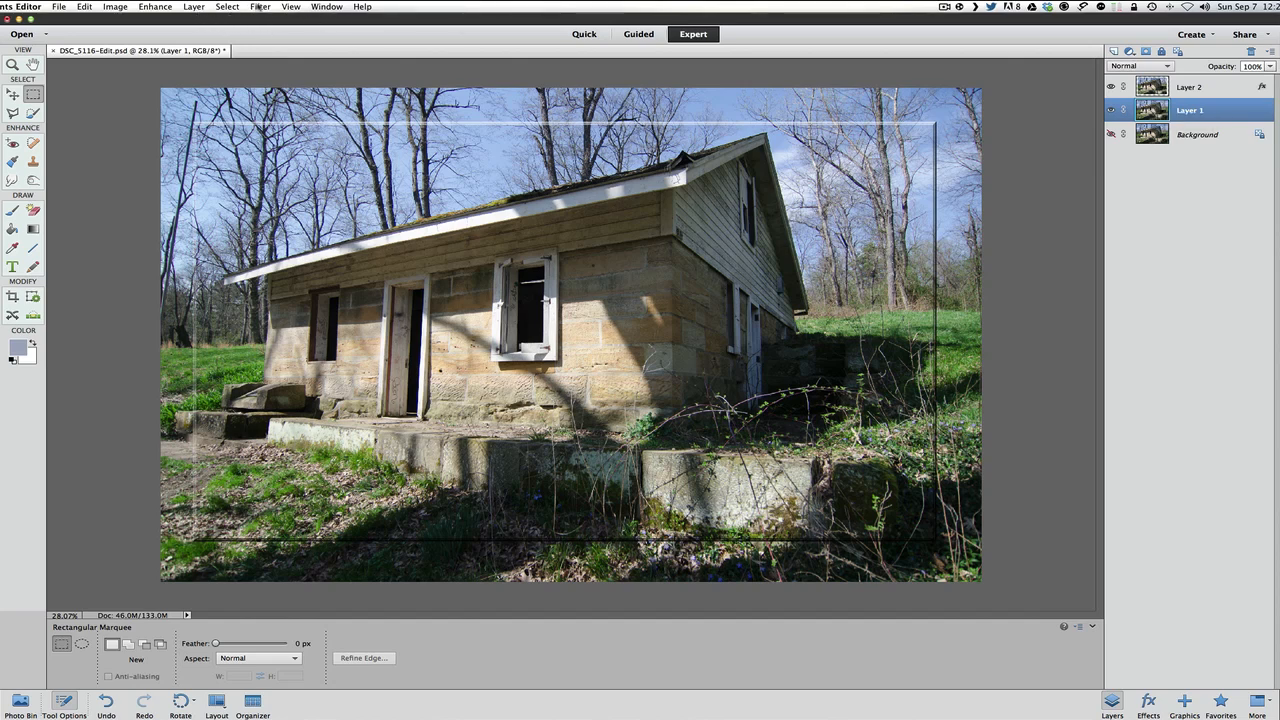
# Select the whole canvas on Layer 1 and apply a Gaussian Blur with a radius of 7.0 pixels
pyautogui.click(227, 7)
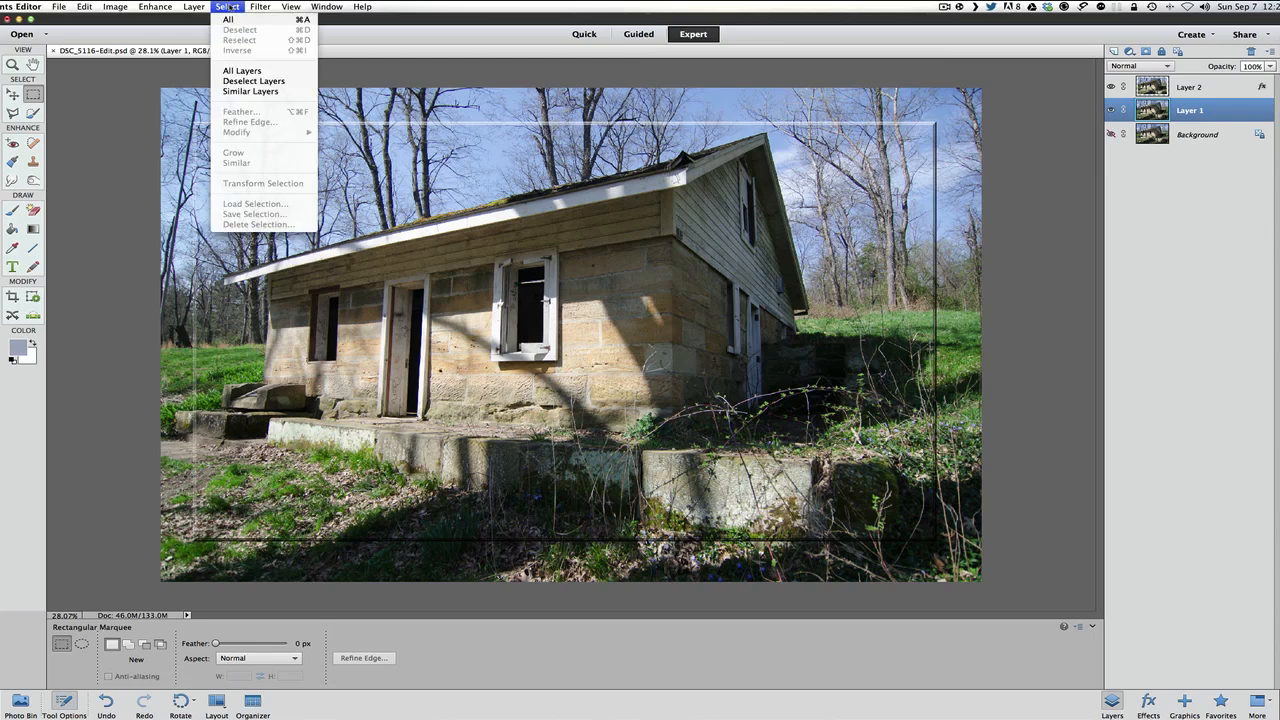
pyautogui.click(229, 19)
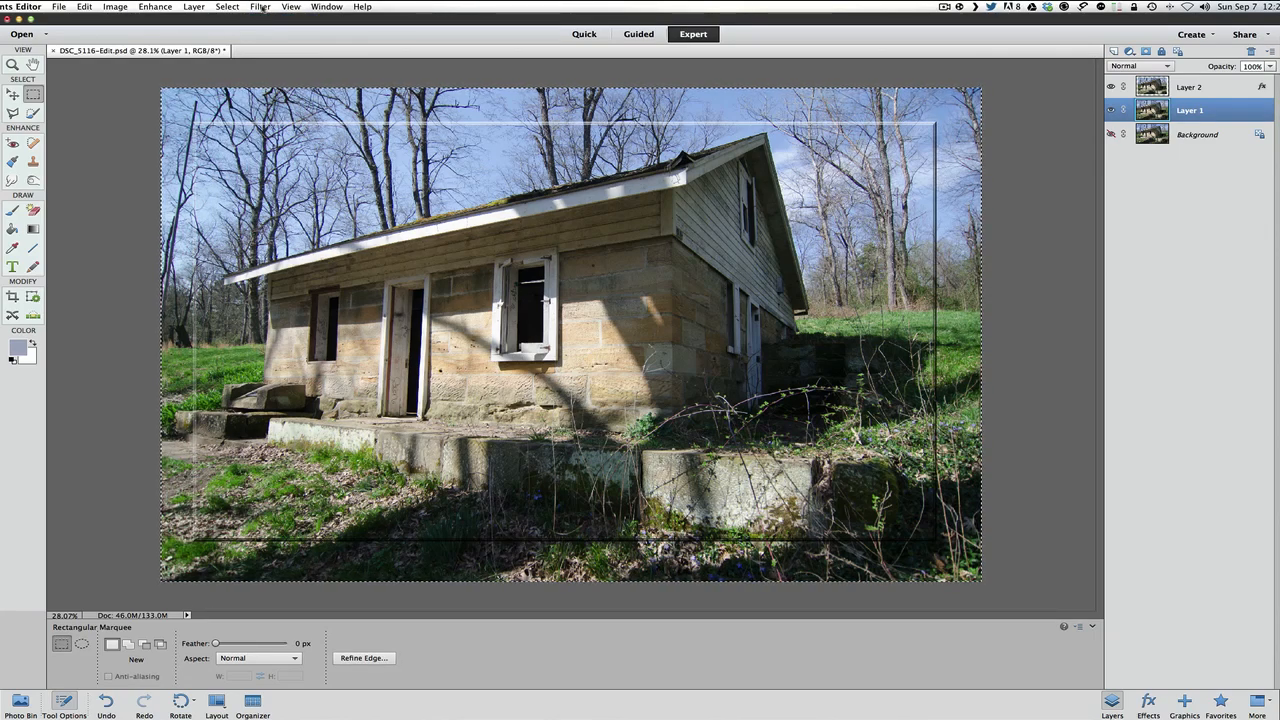
pyautogui.click(262, 7)
pyautogui.moveTo(281, 92)
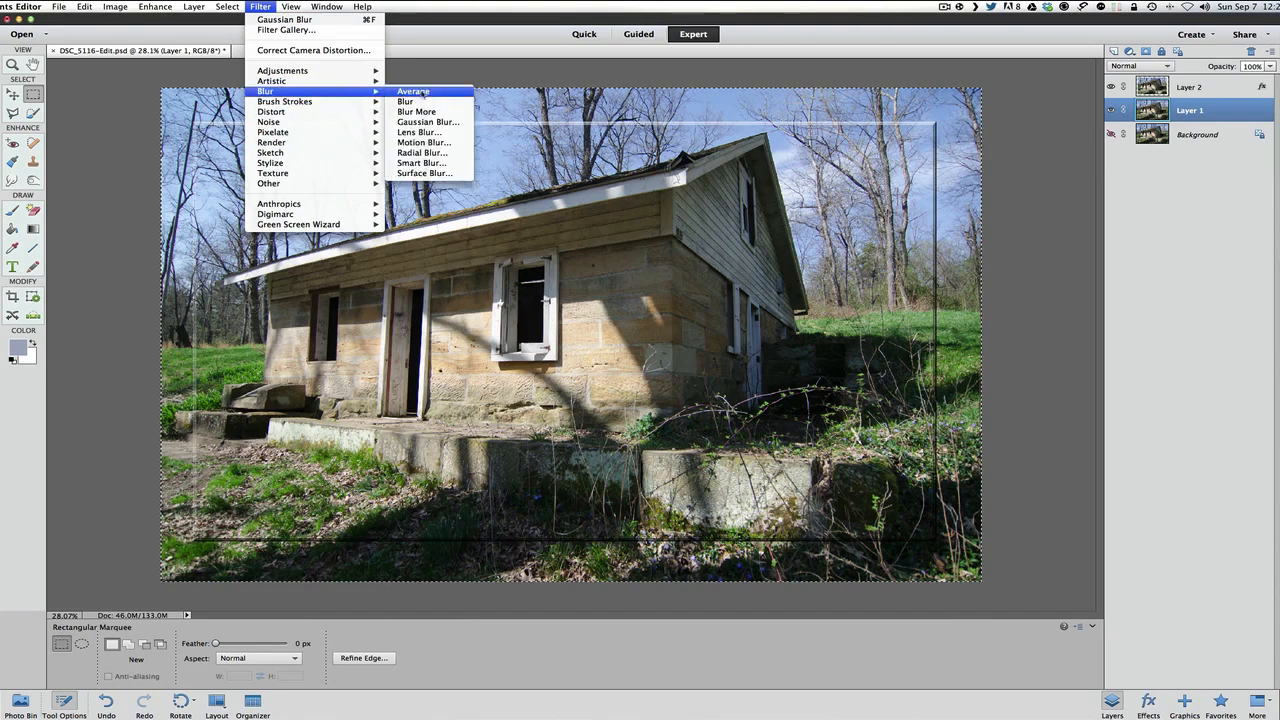
pyautogui.click(424, 123)
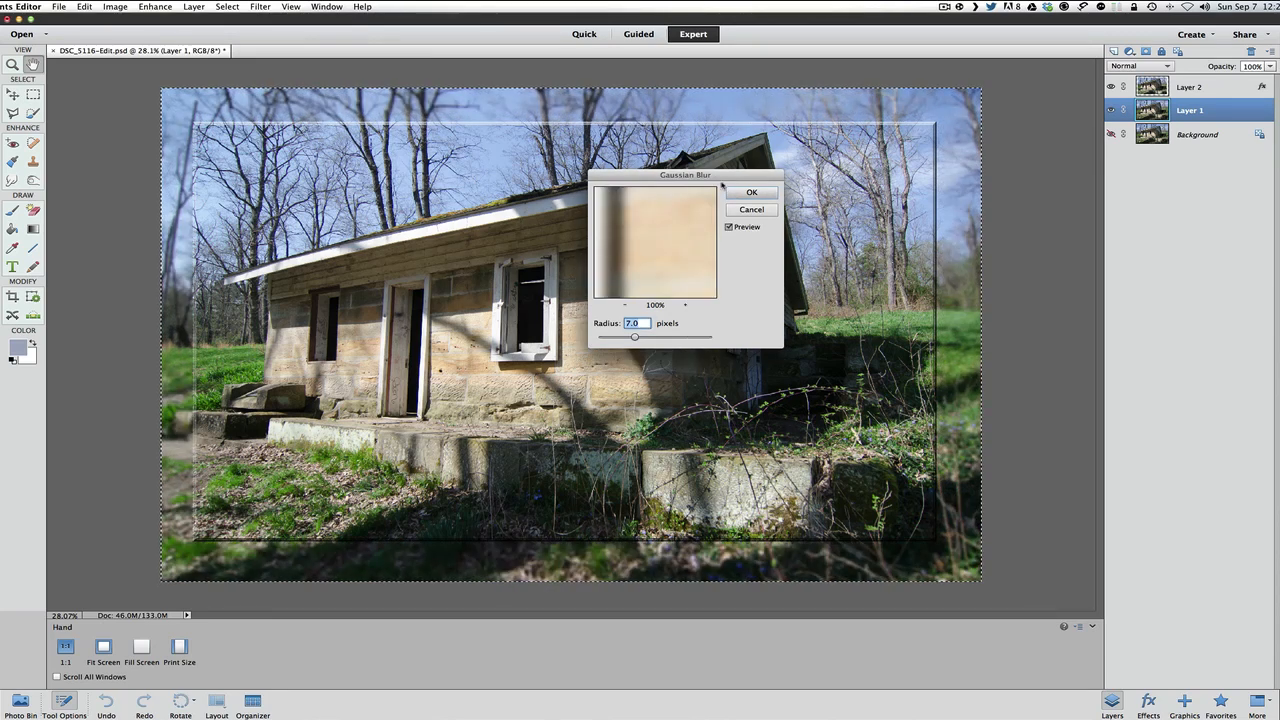
pyautogui.moveTo(710, 177); pyautogui.dragTo(624, 207)
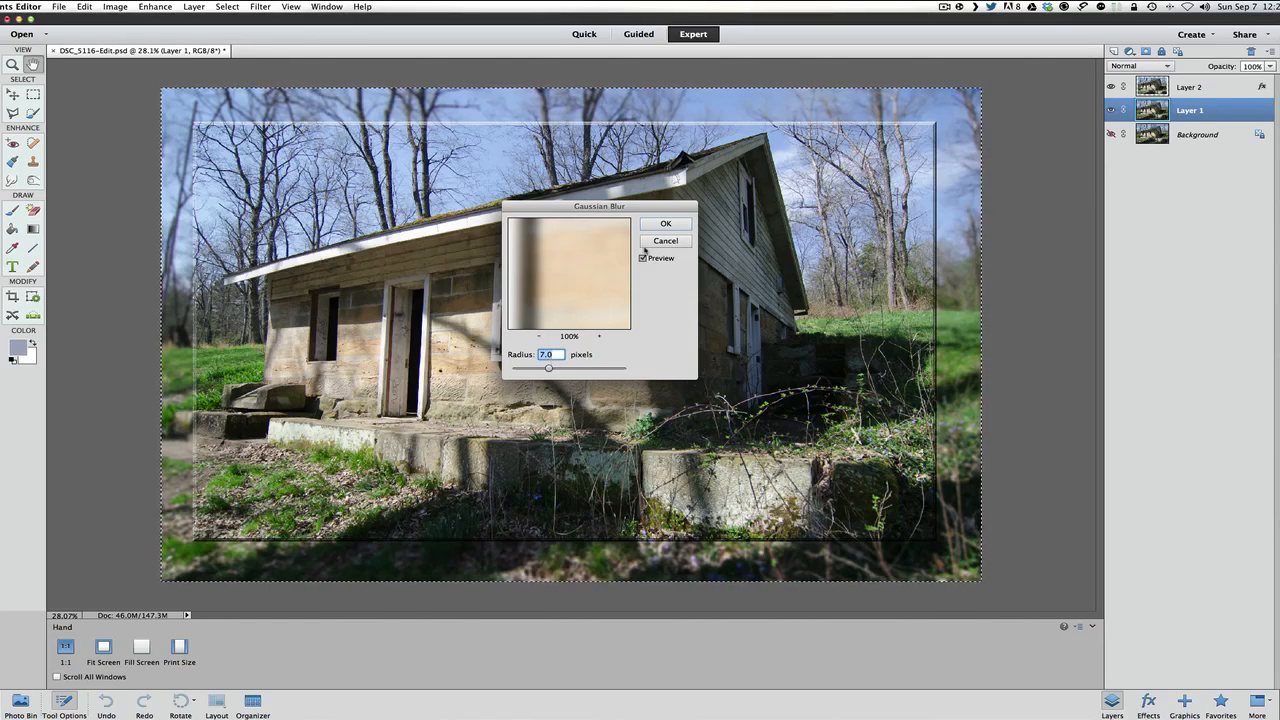
pyautogui.click(664, 224)
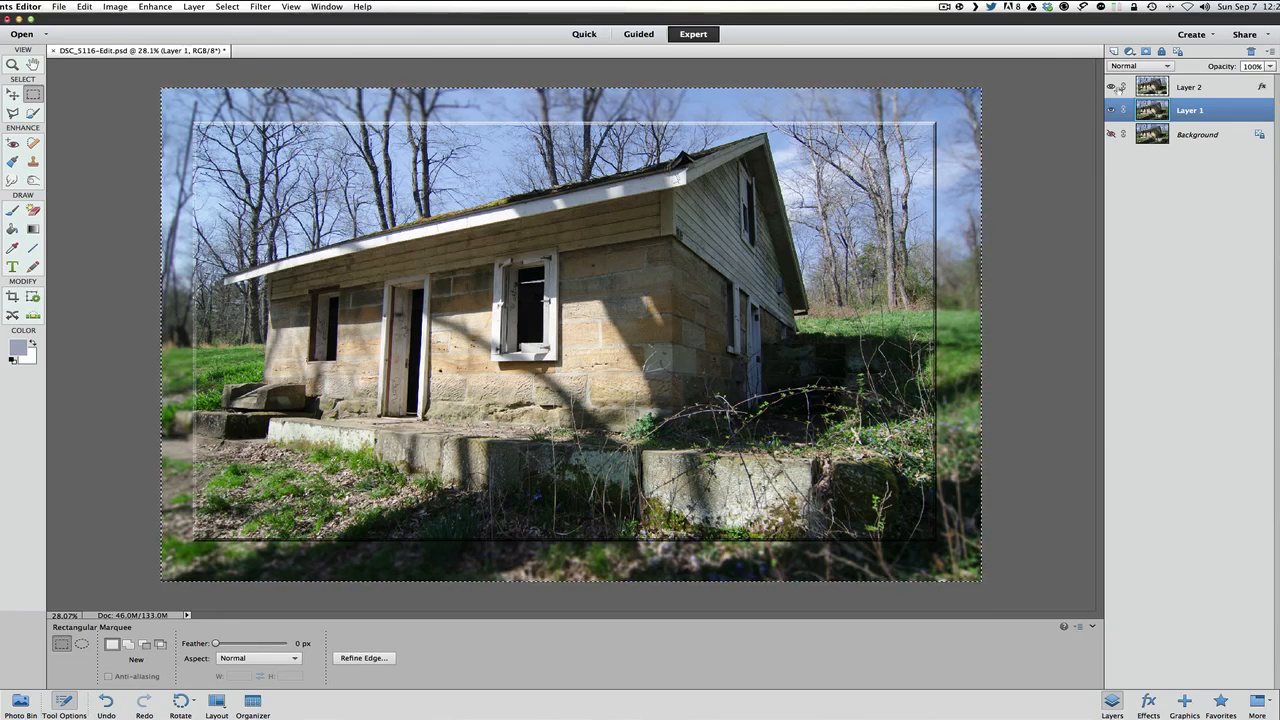
# Clear the selection and open the style settings of Layer 2
pyautogui.click(1131, 87)
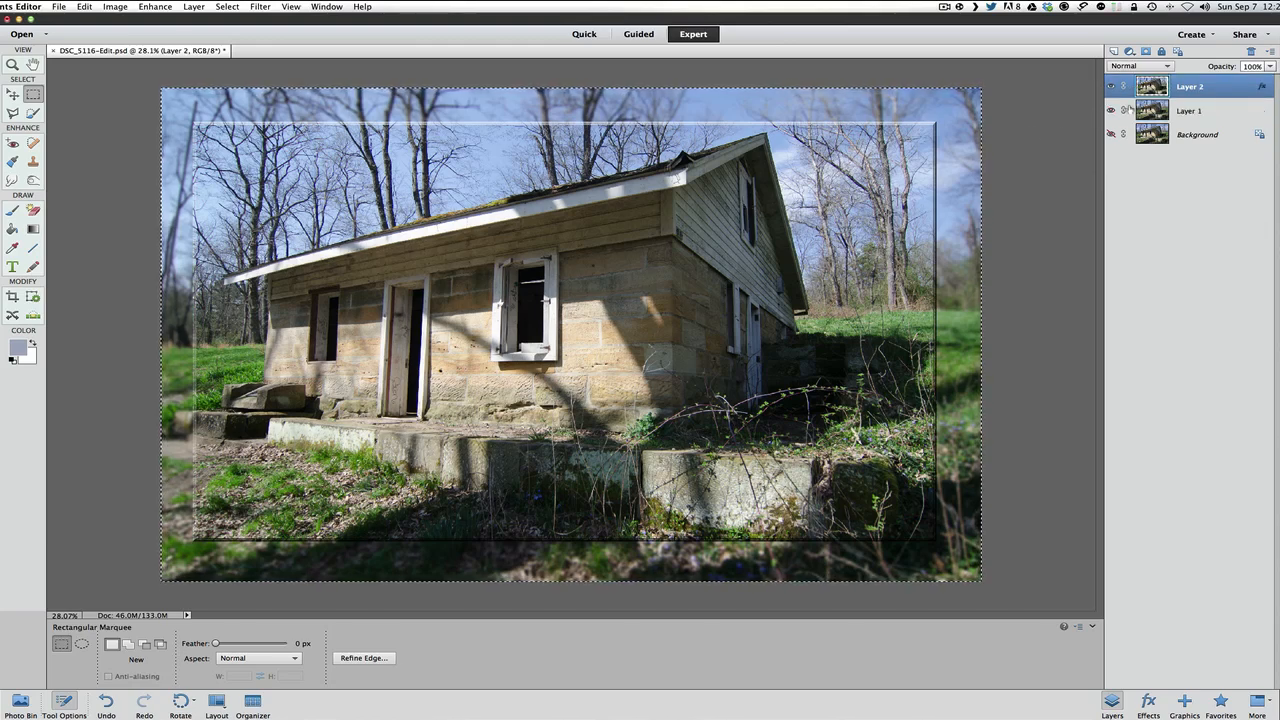
pyautogui.click(1130, 110)
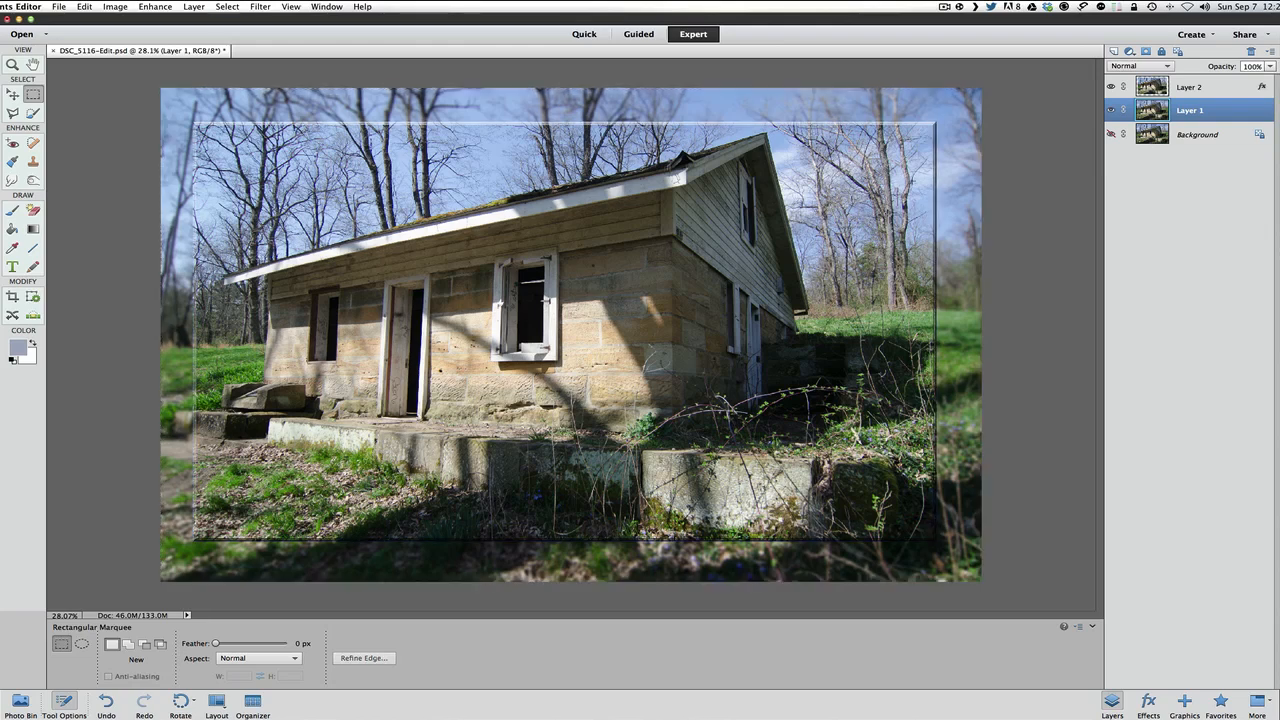
pyautogui.click(1151, 88)
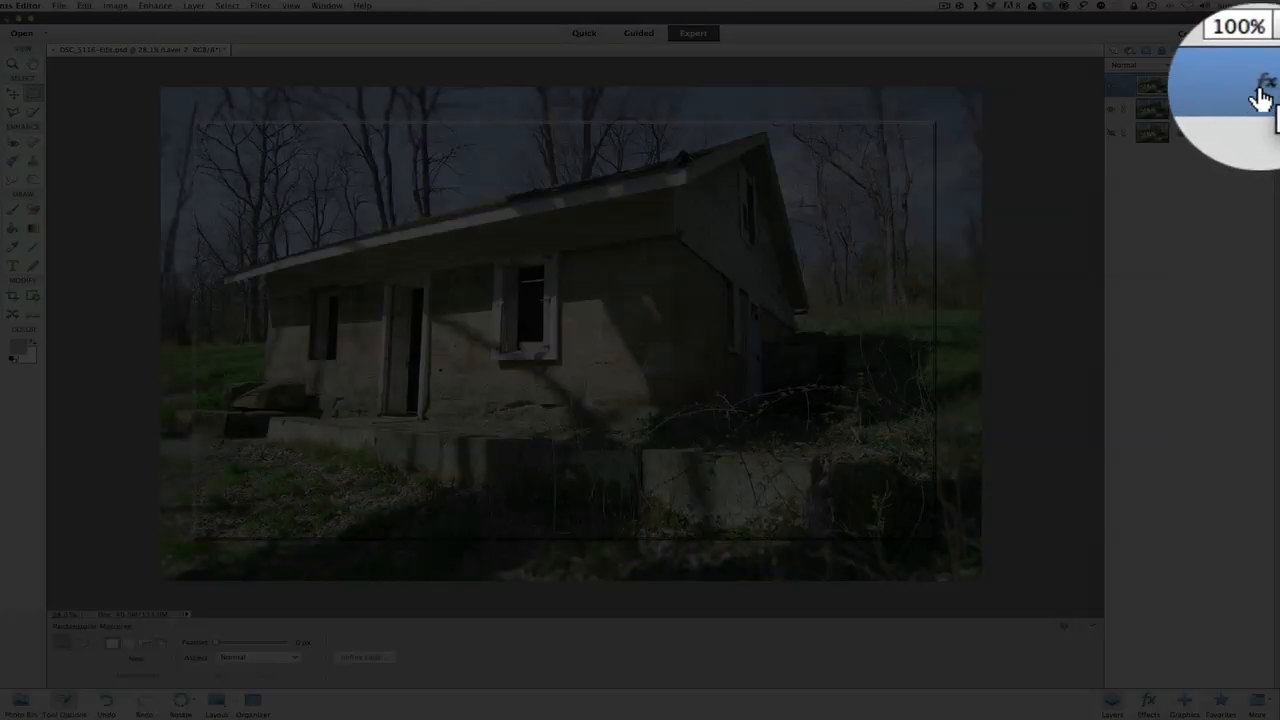
pyautogui.doubleClick(1259, 88)
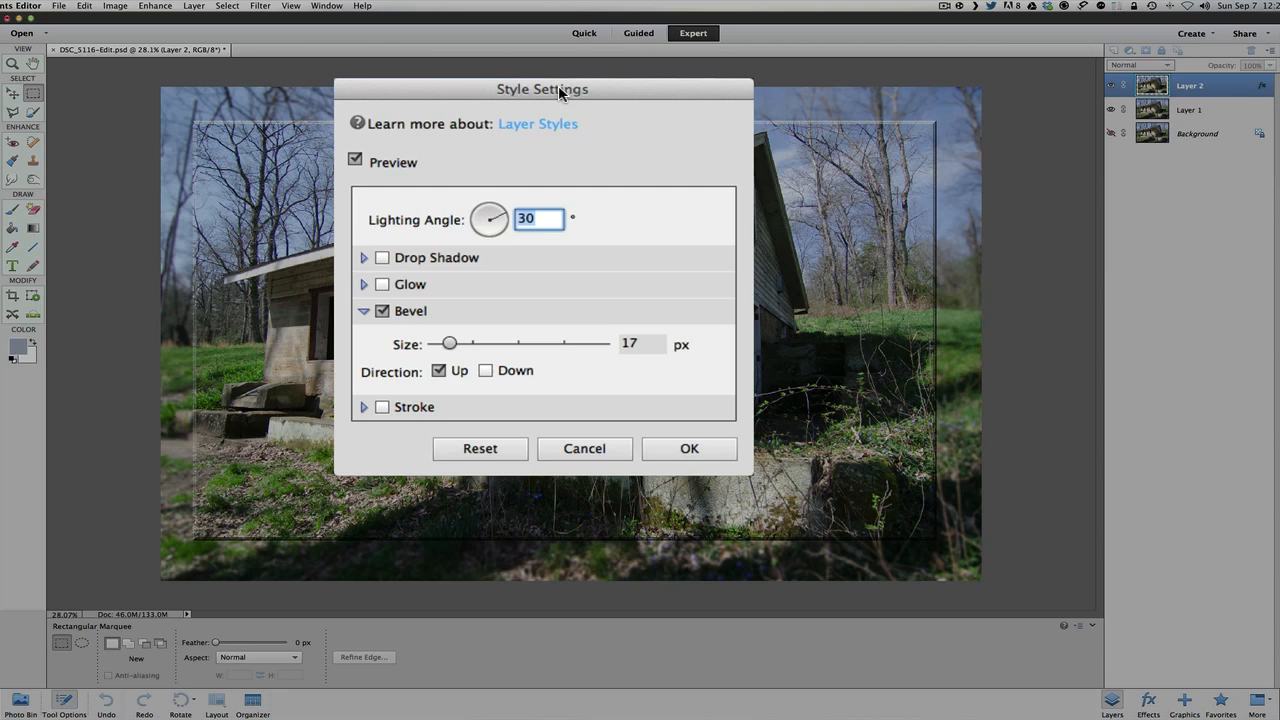
# Enable the drop shadow in Layer 2's style and set its size to 20 px
pyautogui.click(364, 257)
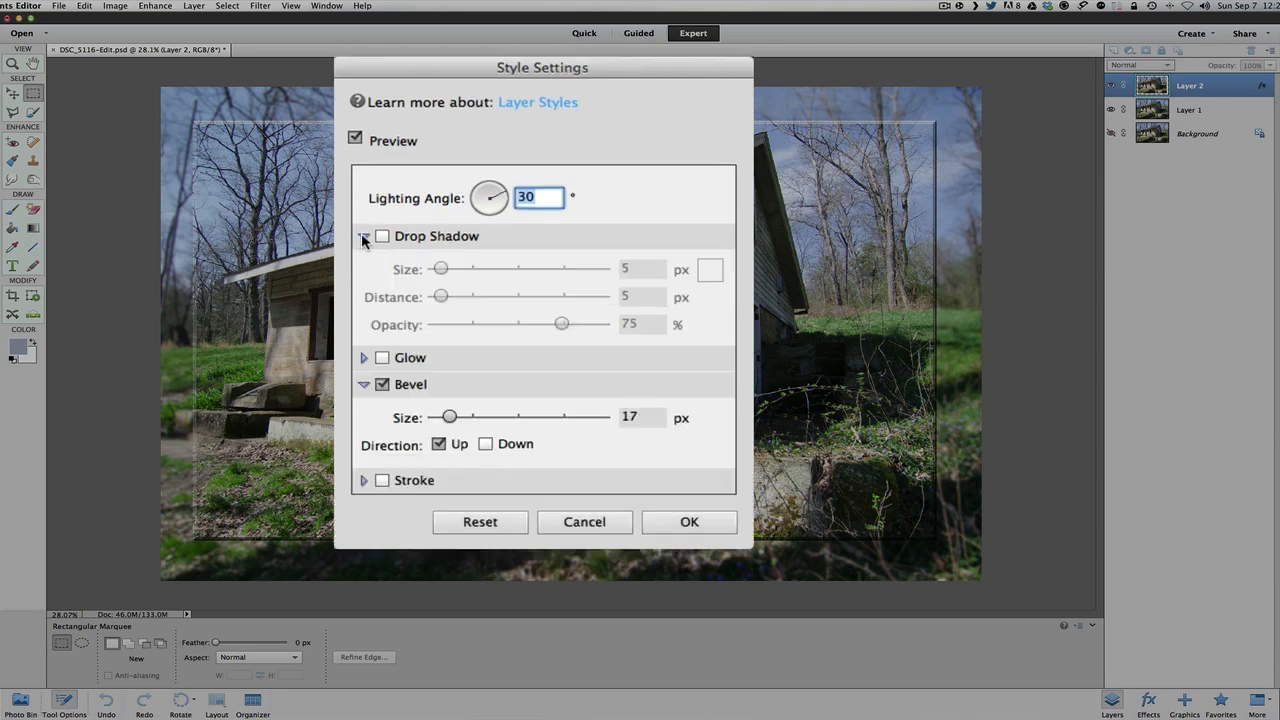
pyautogui.click(382, 237)
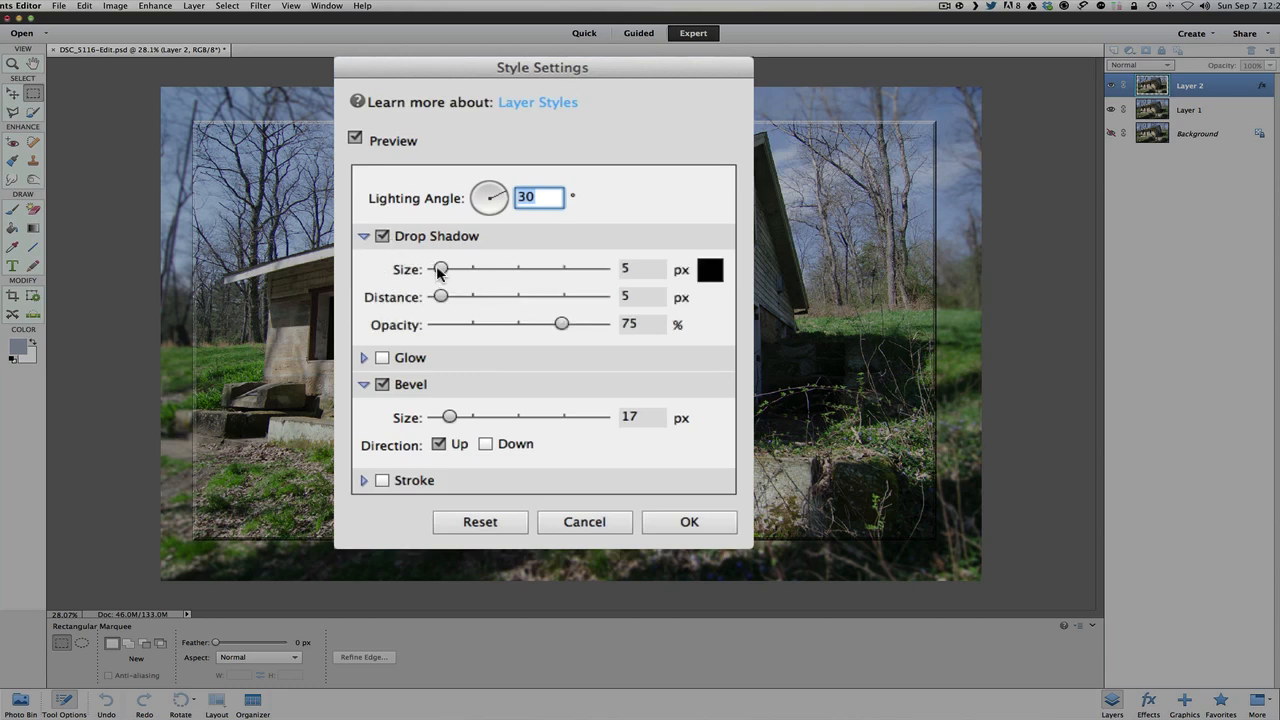
pyautogui.moveTo(438, 273); pyautogui.dragTo(556, 268)
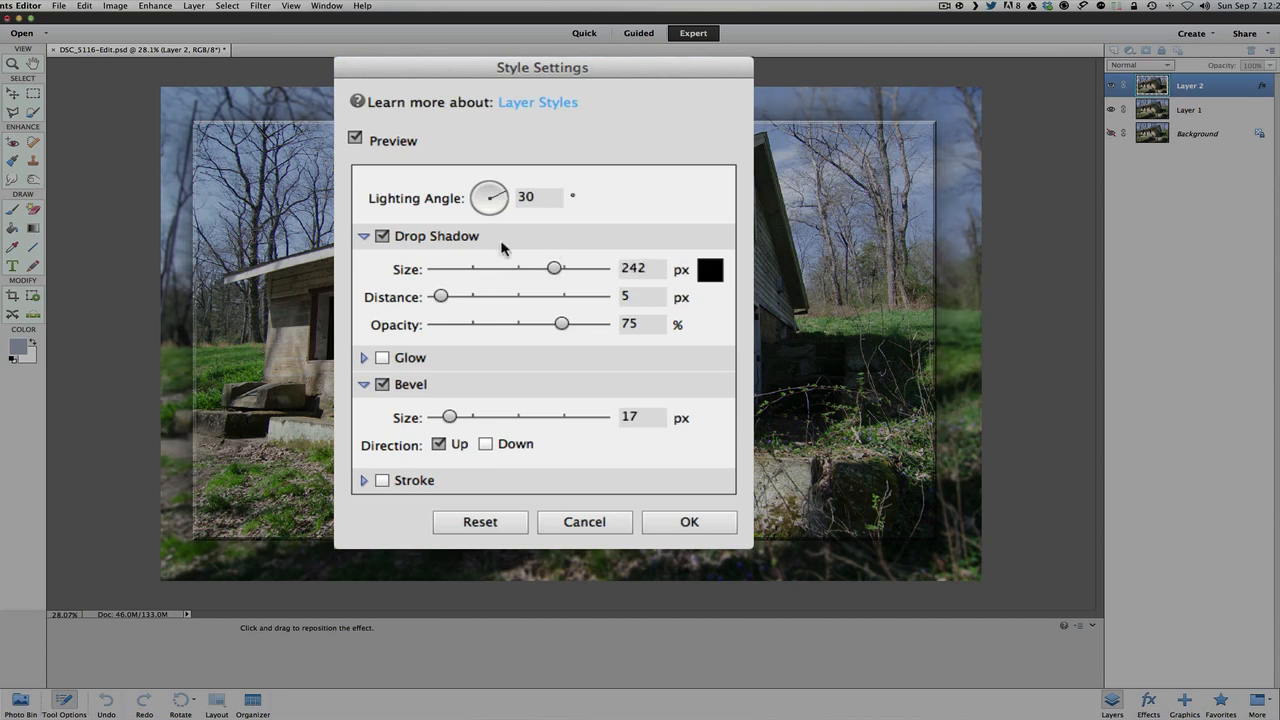
pyautogui.moveTo(555, 268); pyautogui.dragTo(449, 269)
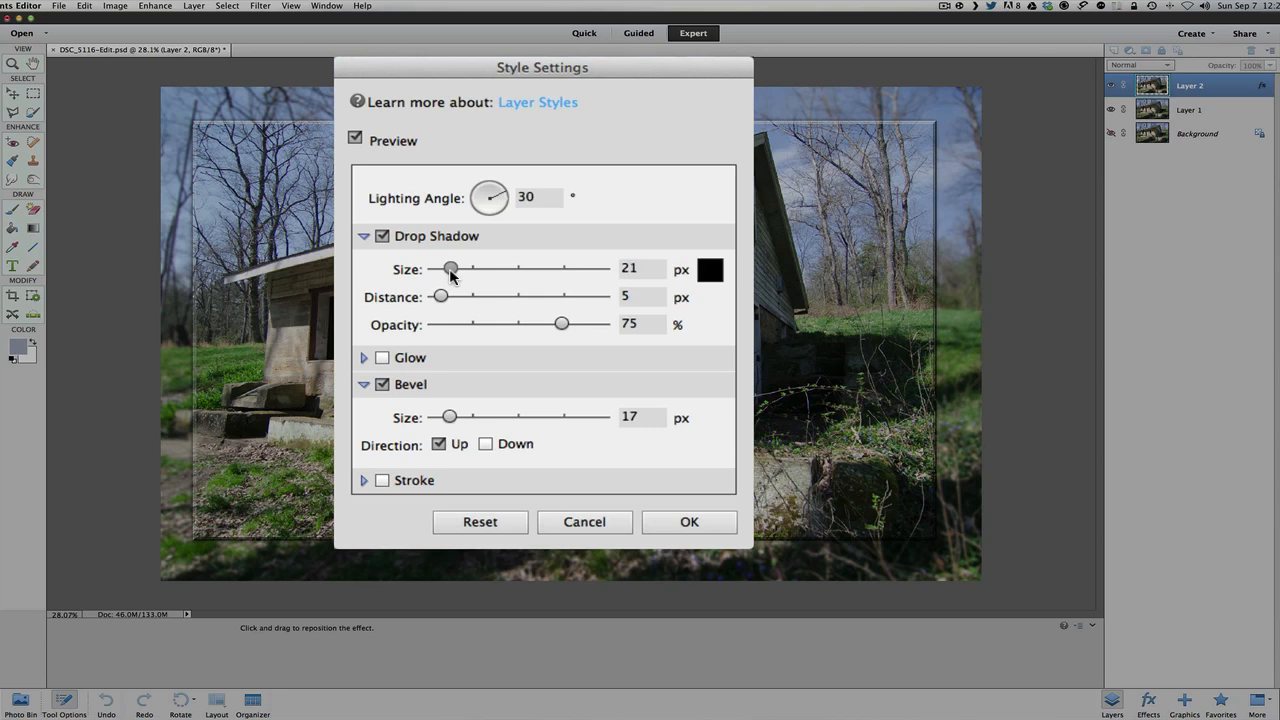
pyautogui.moveTo(449, 267); pyautogui.dragTo(448, 265)
pyautogui.click(634, 267)
pyautogui.moveTo(645, 267); pyautogui.dragTo(615, 267)
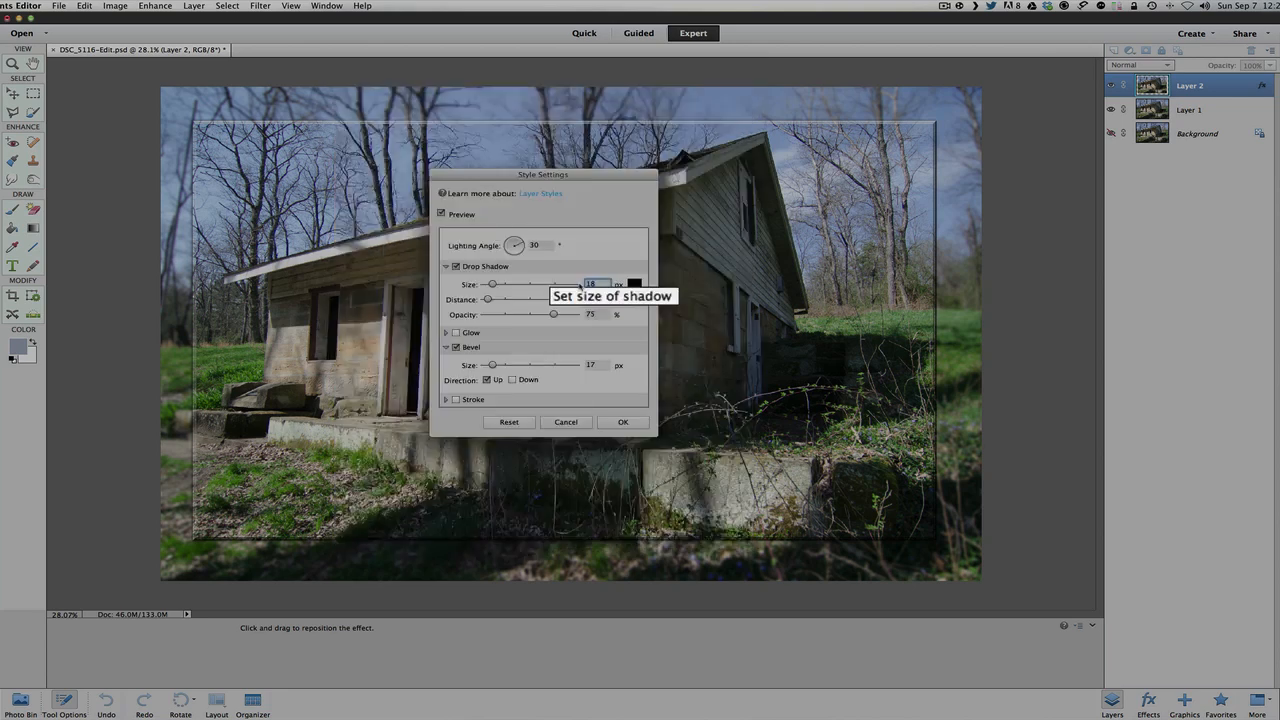
pyautogui.write('20')
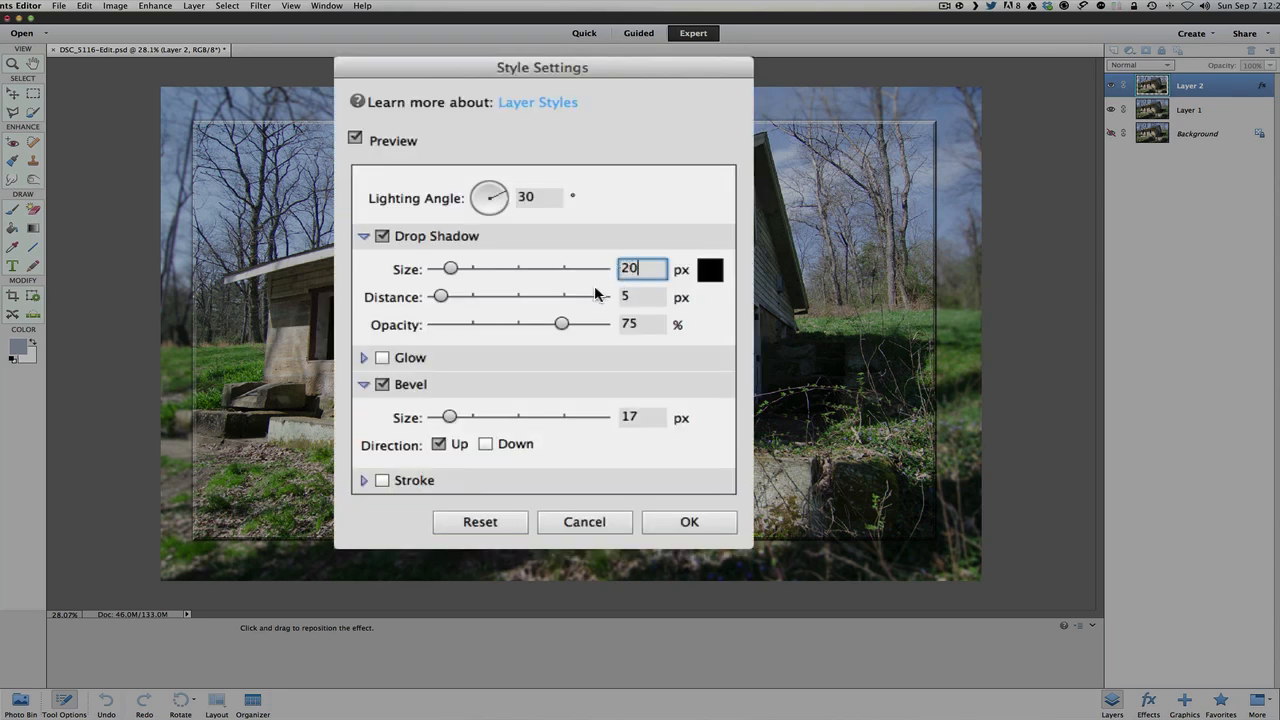
# Expand the glow options in Layer 2's style settings and enable the Glow effect
pyautogui.click(646, 297)
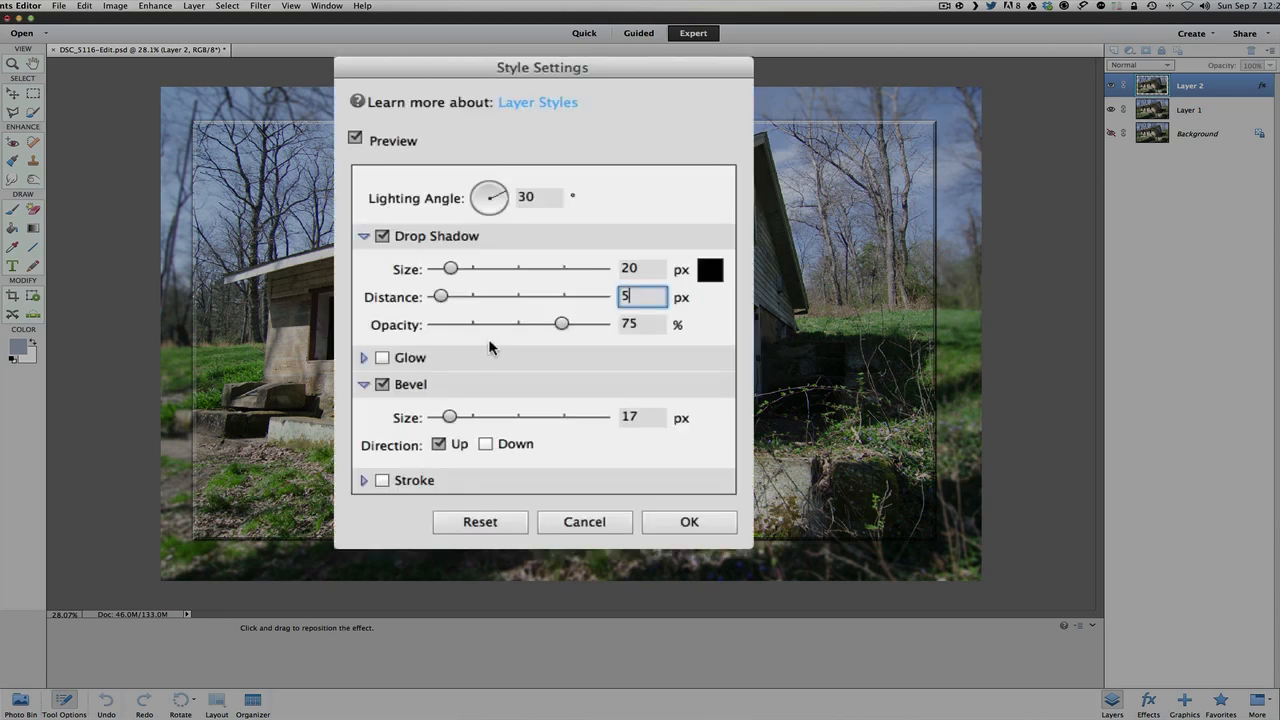
pyautogui.click(363, 358)
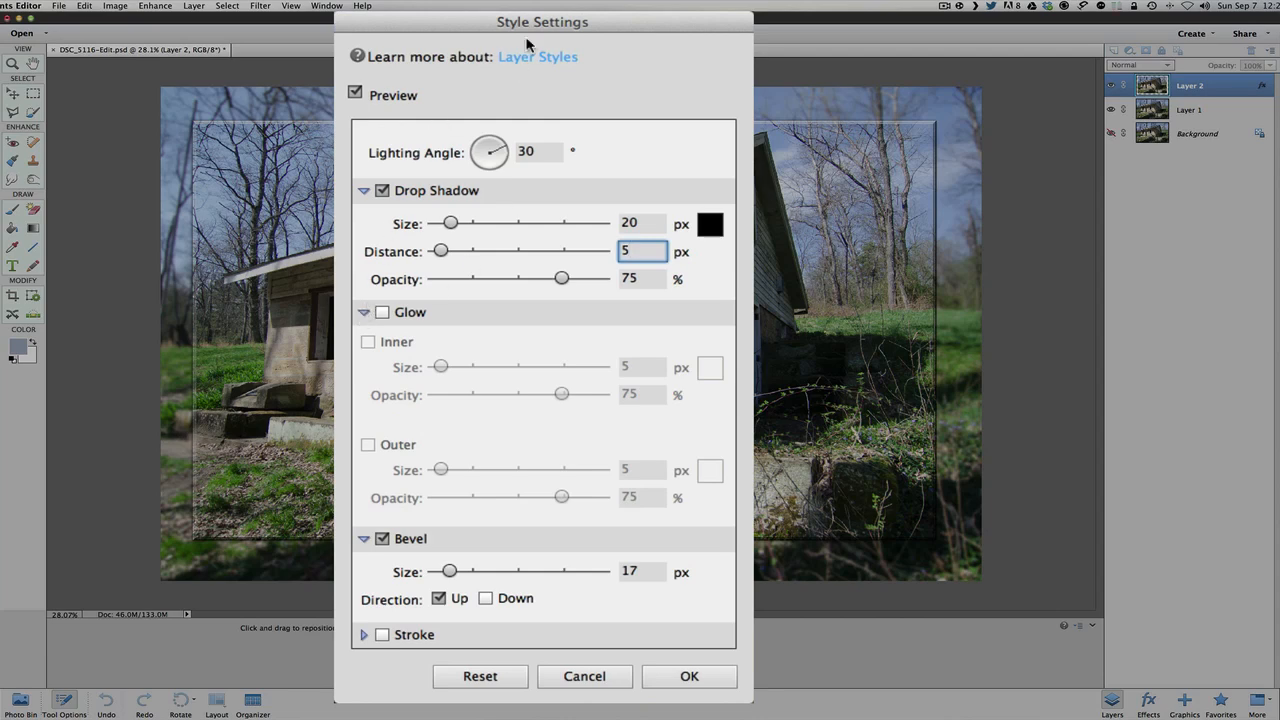
pyautogui.moveTo(537, 23); pyautogui.dragTo(549, 16)
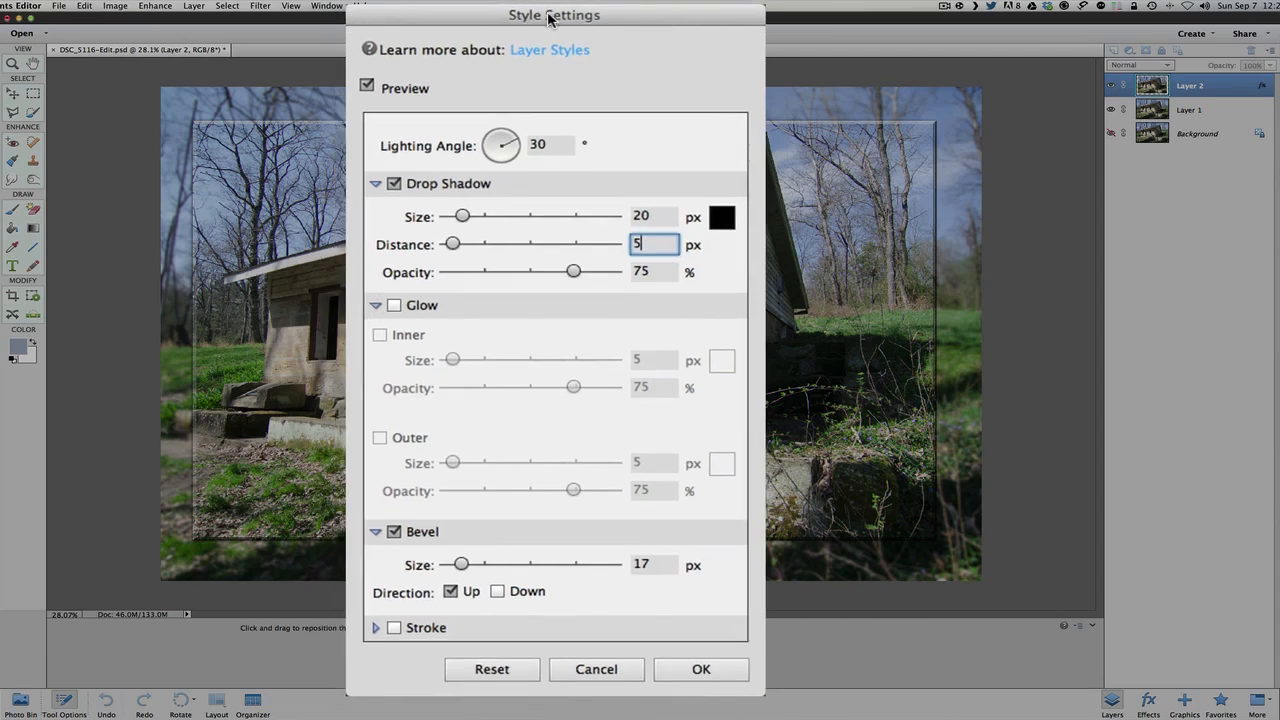
pyautogui.click(395, 305)
# Try an inner glow with a size of 204 px on Layer 2 and switch it off again
pyautogui.click(380, 335)
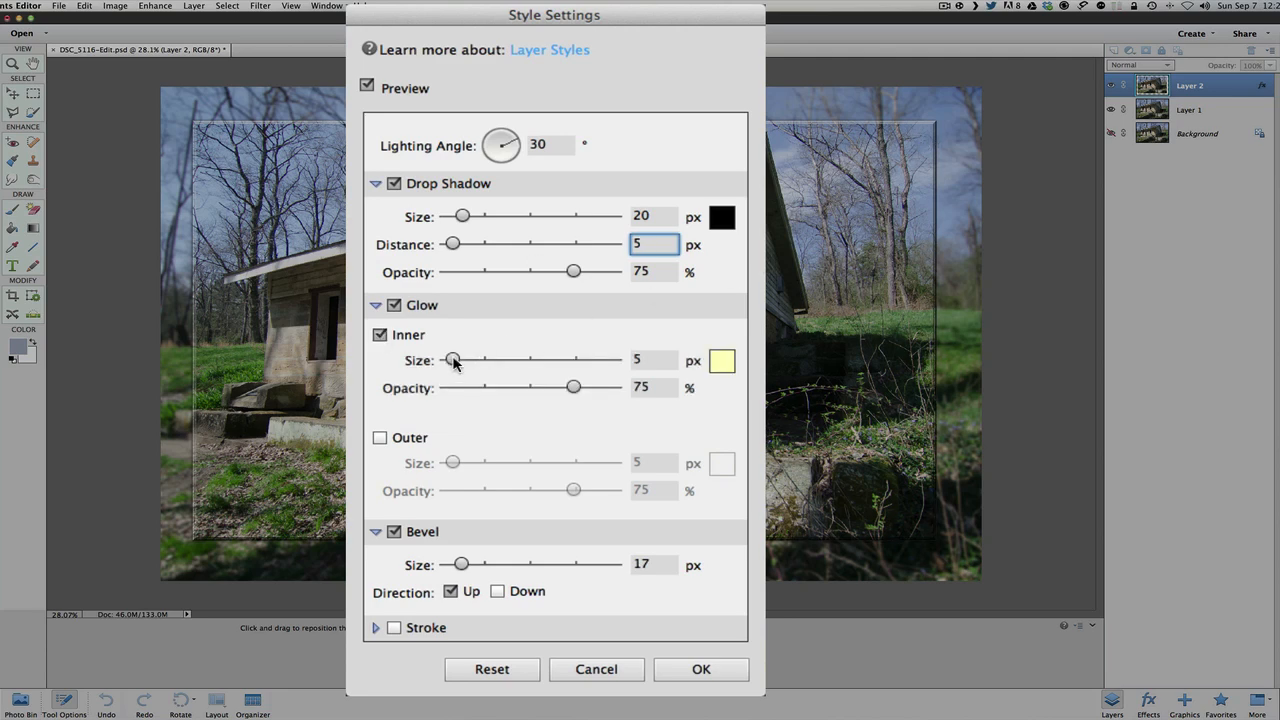
pyautogui.moveTo(453, 360); pyautogui.dragTo(537, 362)
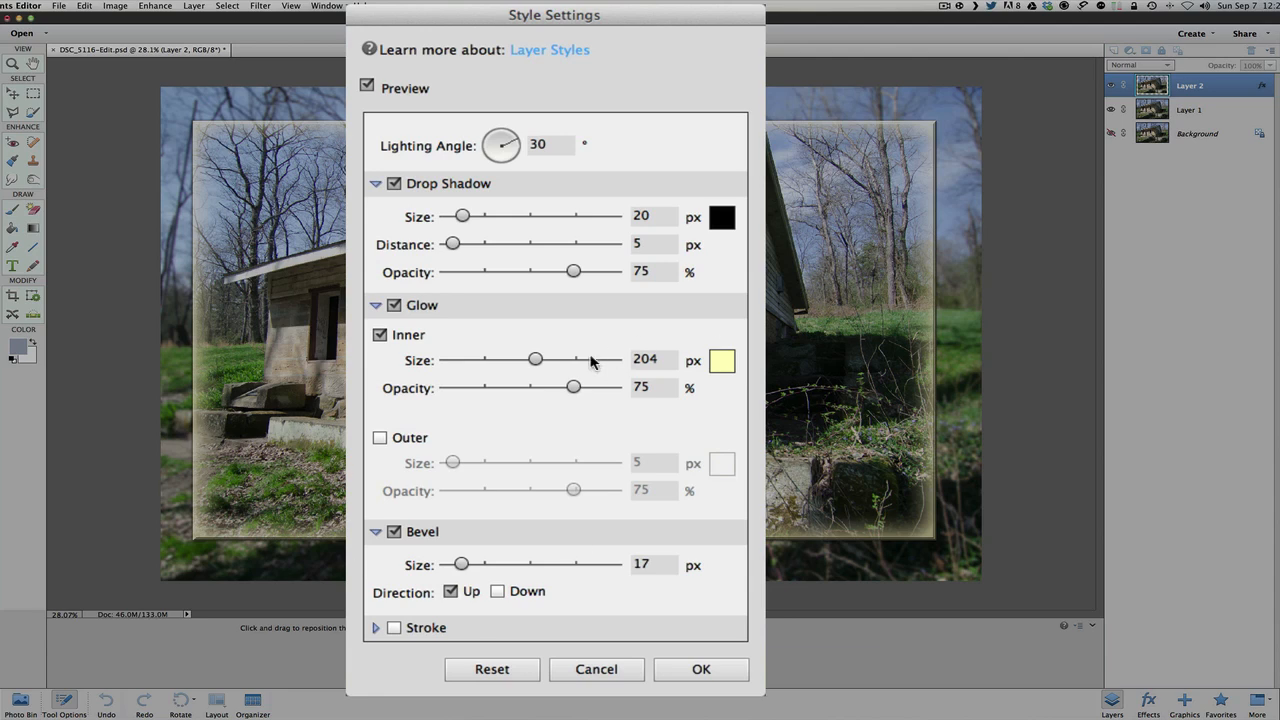
pyautogui.click(381, 336)
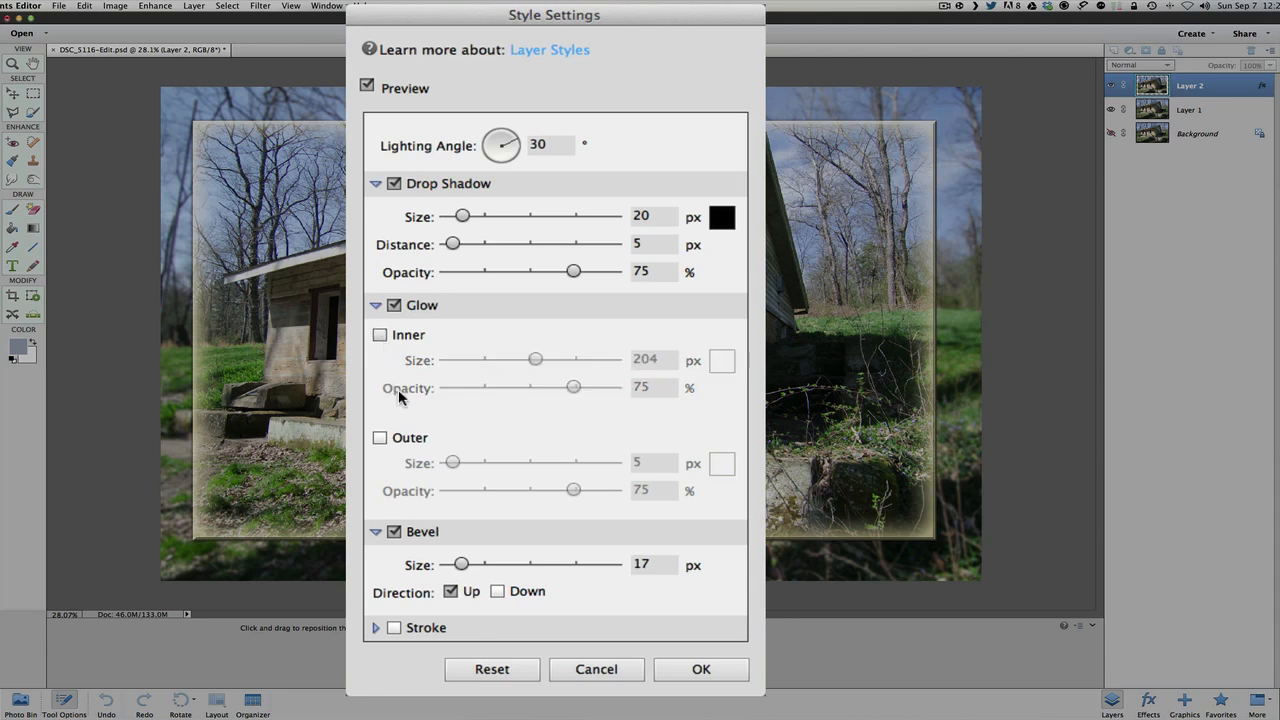
# Enable the outer glow on Layer 2 and increase its size to 206 px
pyautogui.click(380, 439)
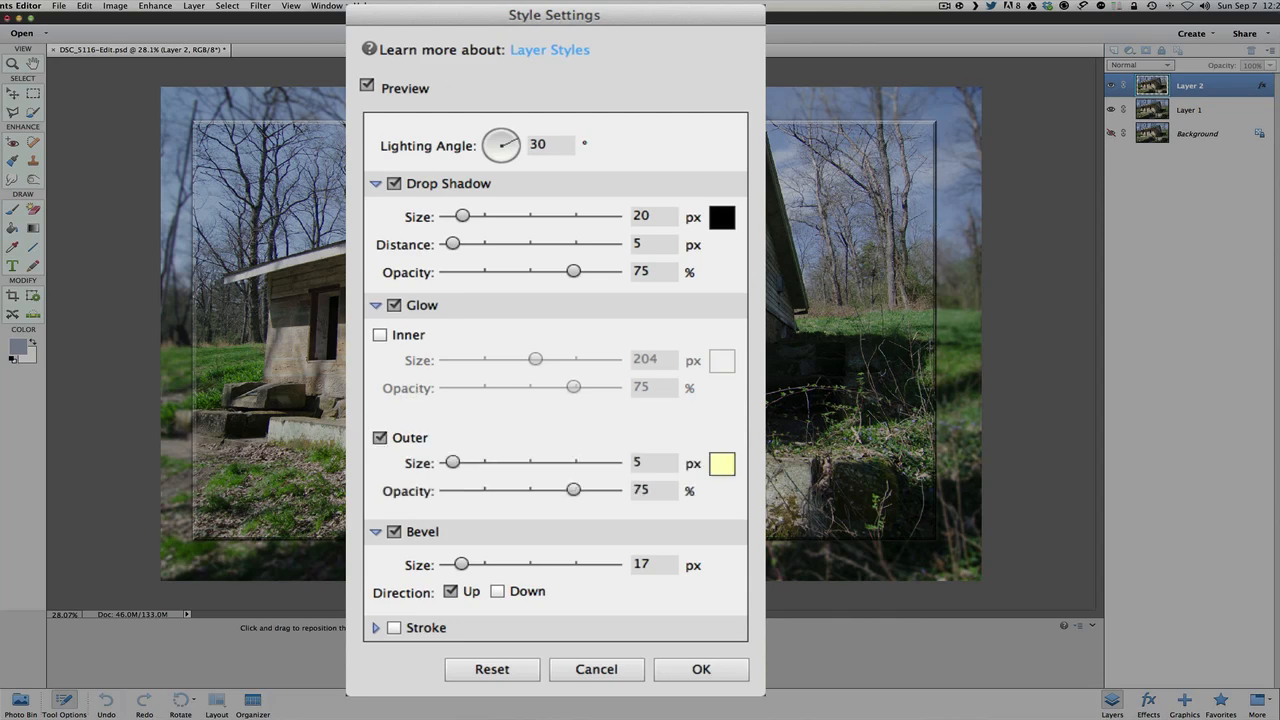
pyautogui.moveTo(452, 462); pyautogui.dragTo(495, 462)
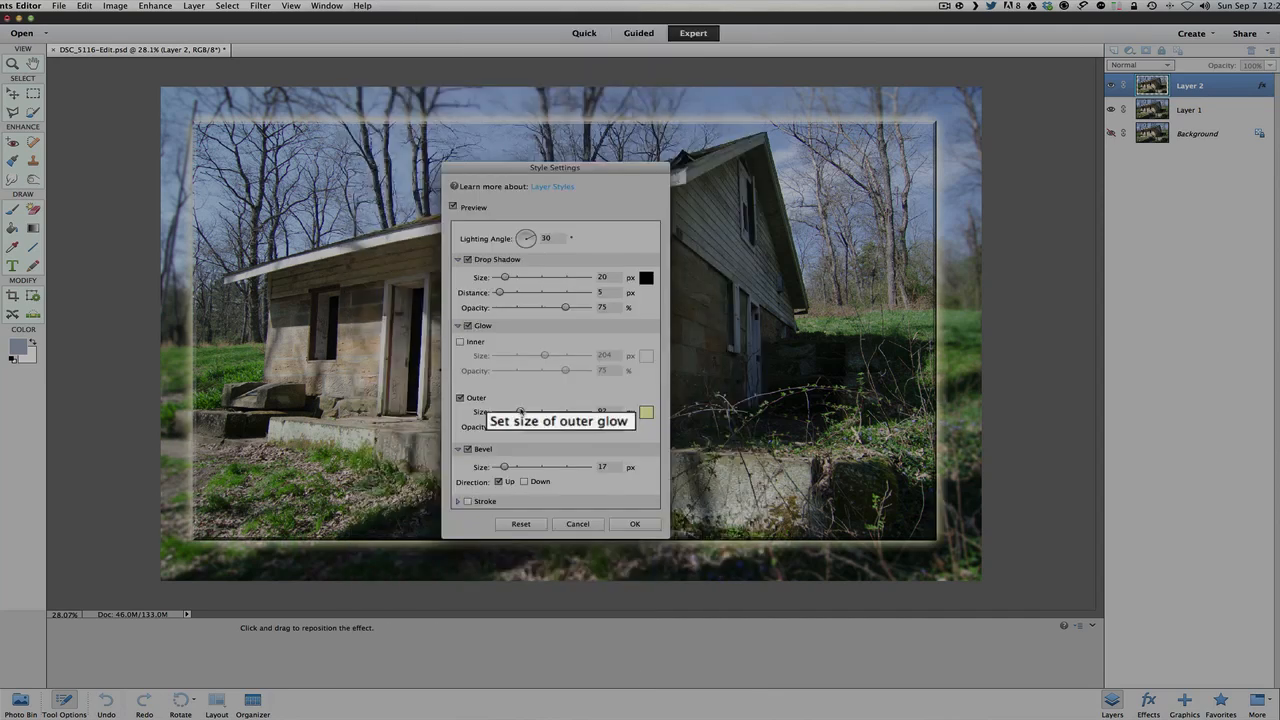
pyautogui.moveTo(520, 412); pyautogui.dragTo(544, 412)
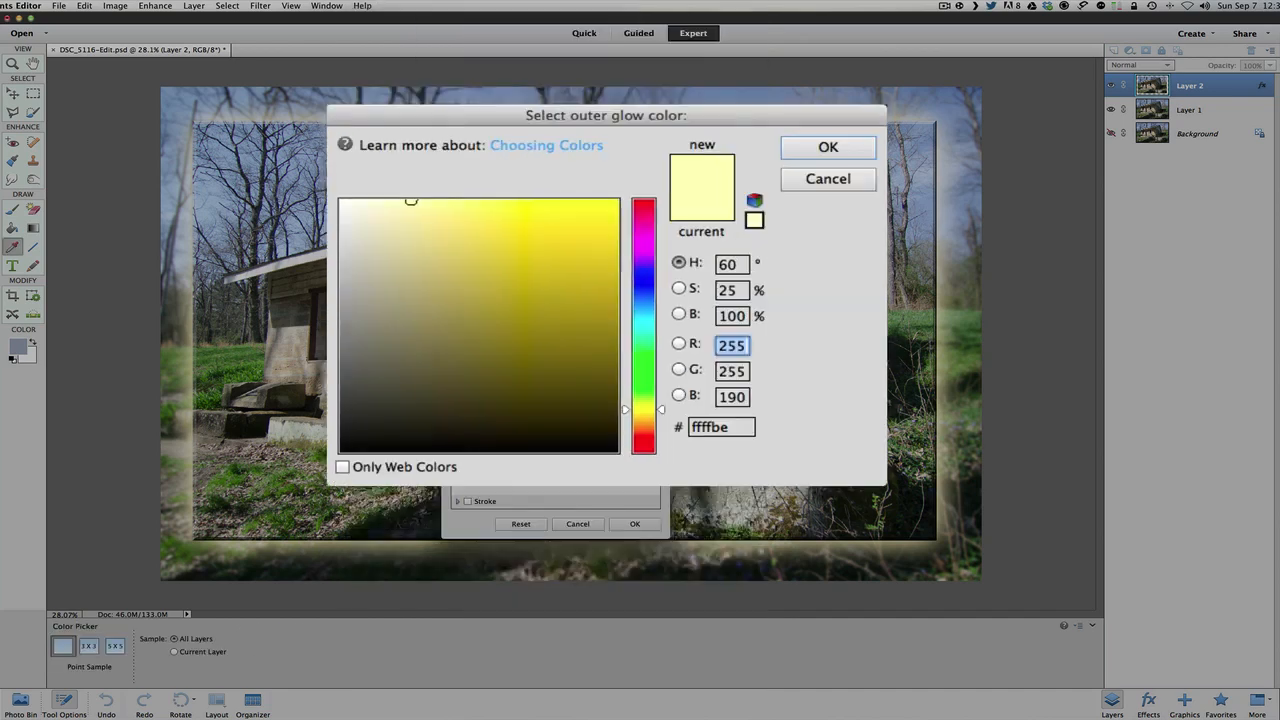
# Change the outer glow color to white (ffffff) and reduce the glow's size to 76 px
pyautogui.click(722, 465)
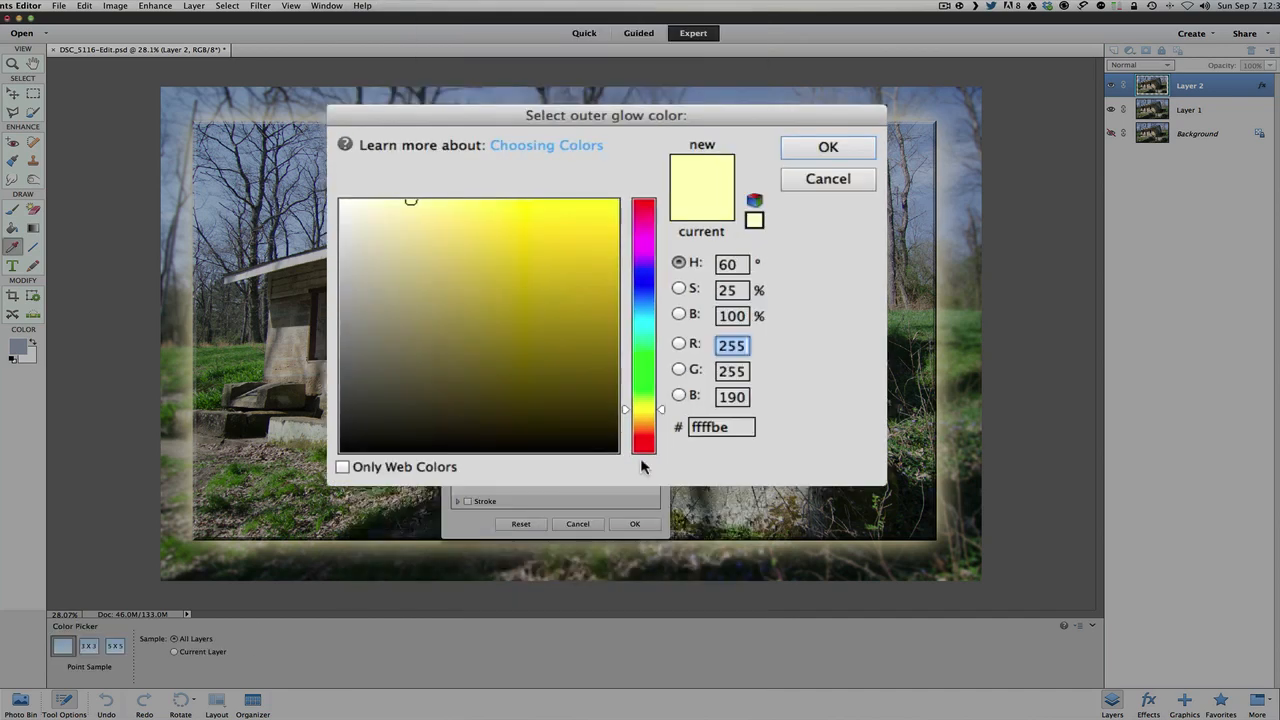
pyautogui.click(341, 201)
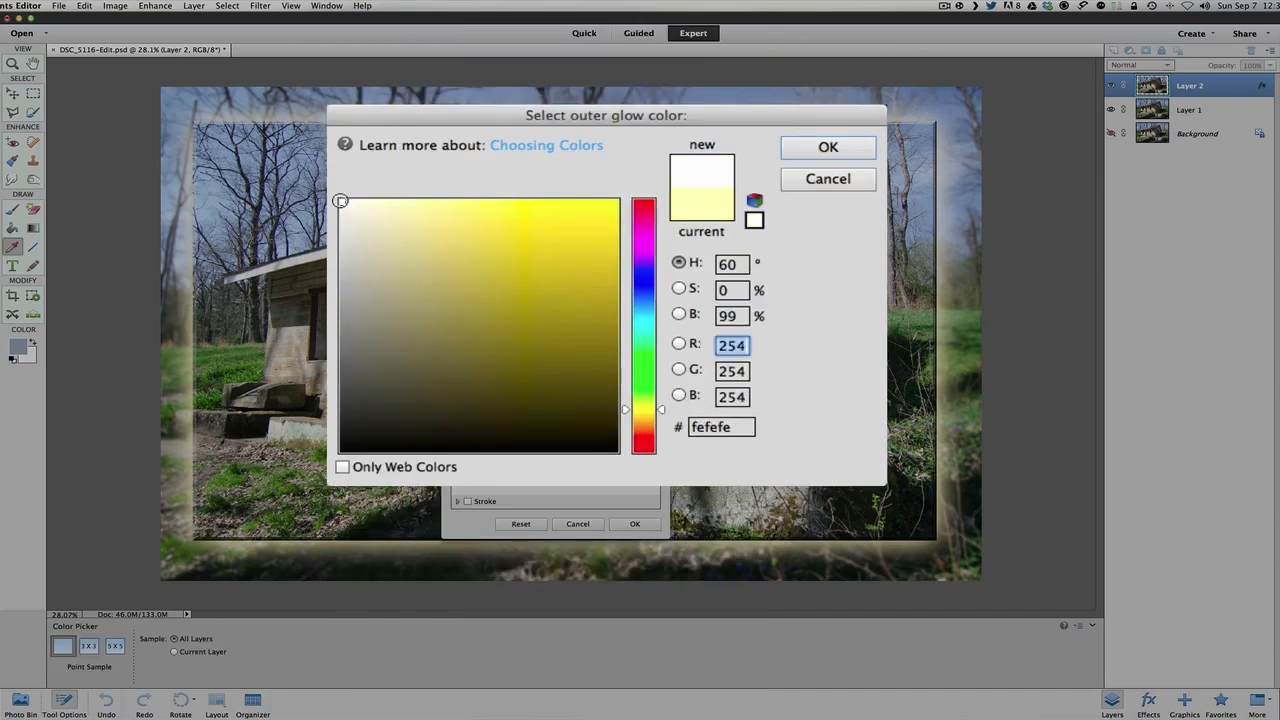
pyautogui.click(754, 220)
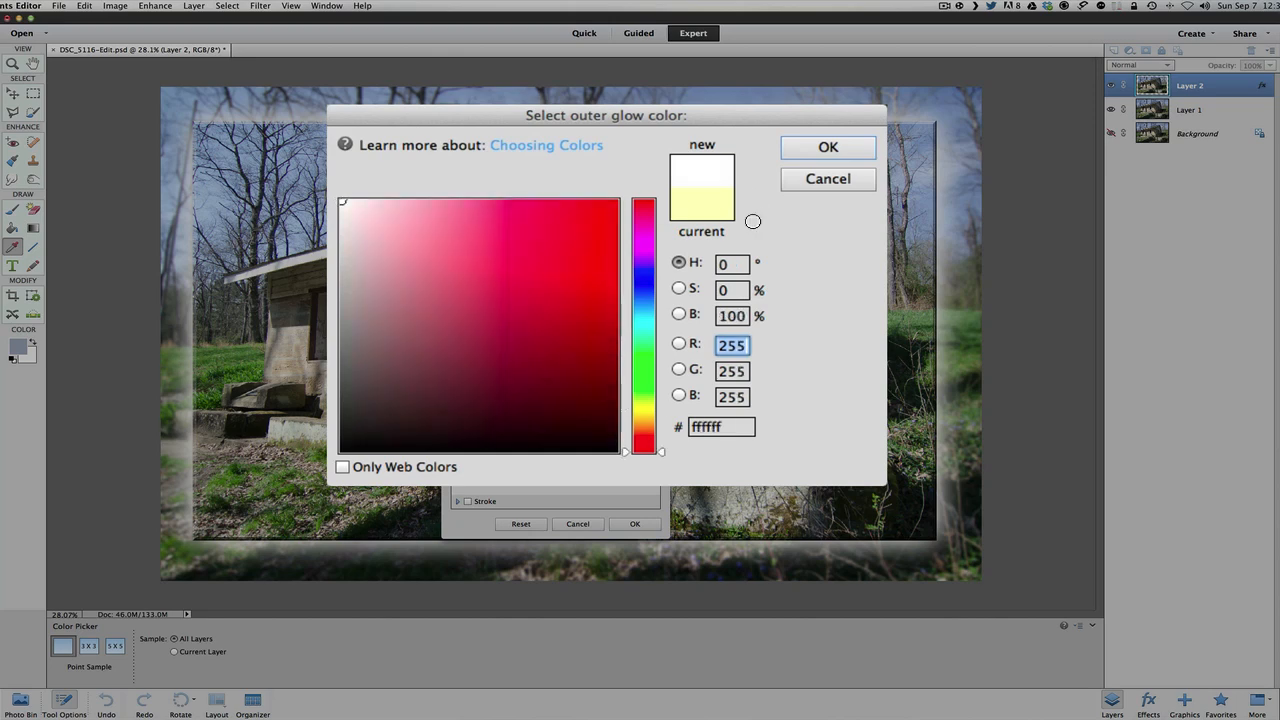
pyautogui.click(828, 147)
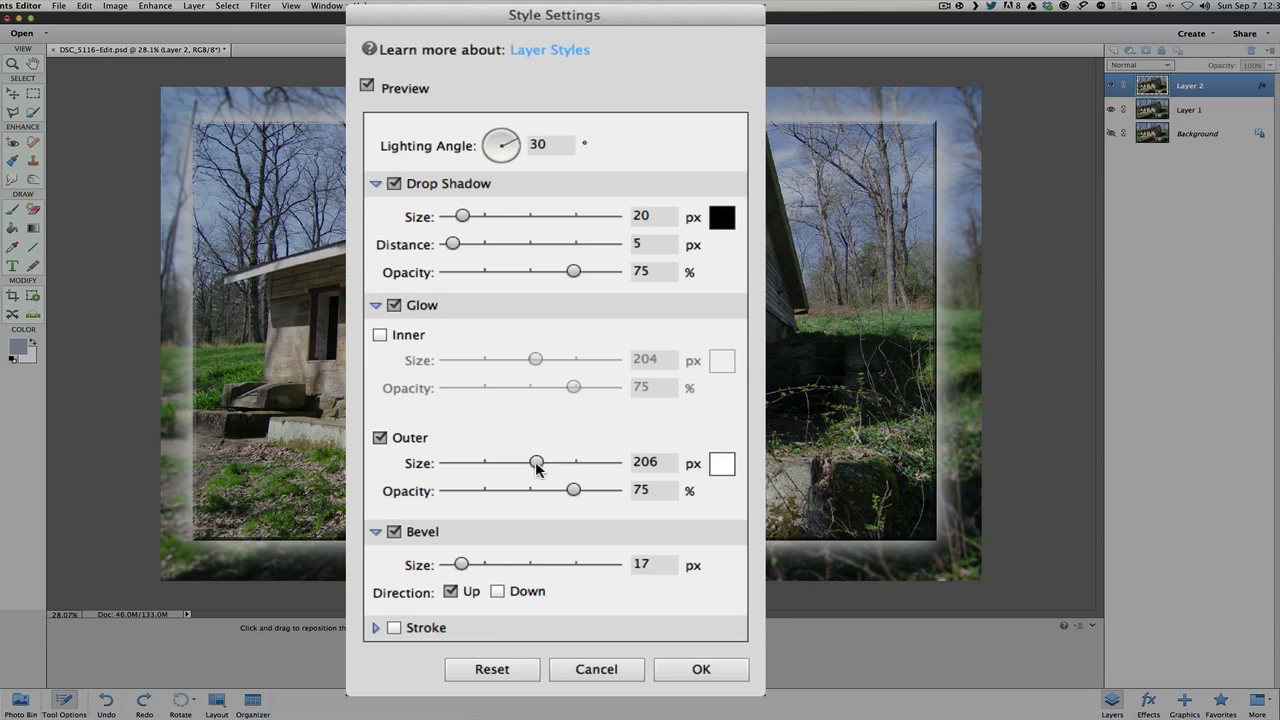
pyautogui.moveTo(535, 466); pyautogui.dragTo(484, 472)
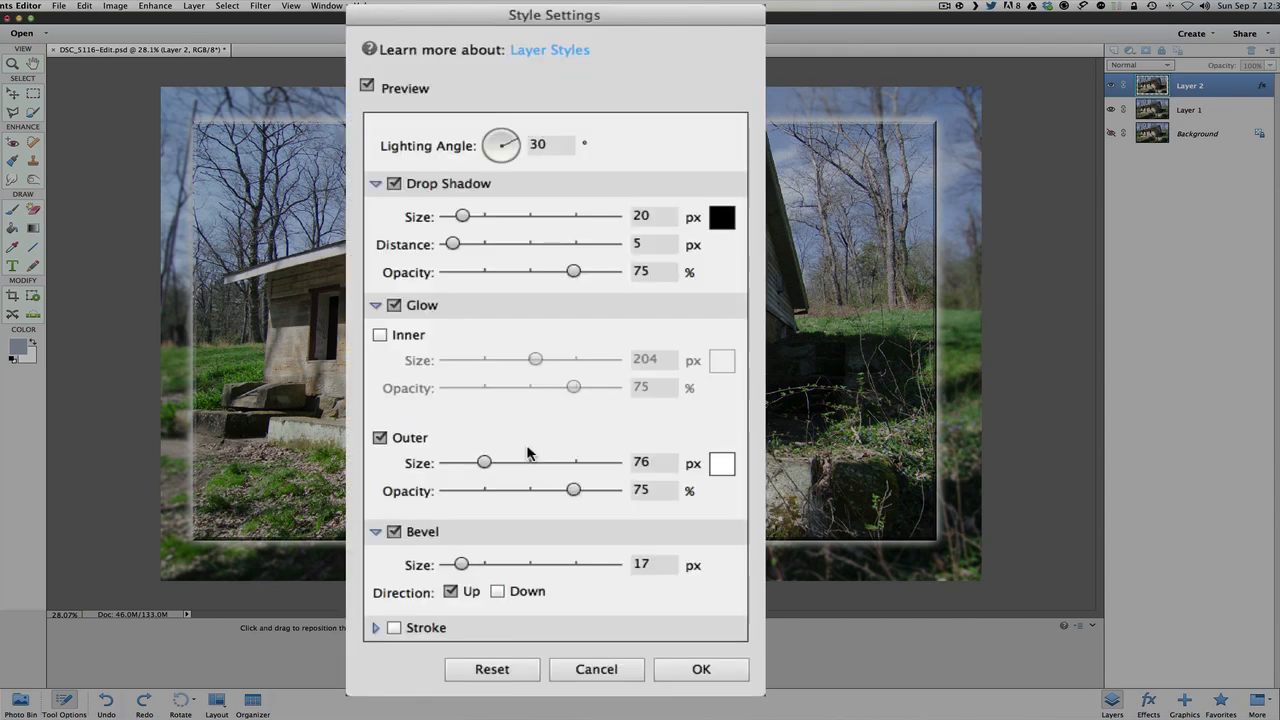
# Try a red 3 px stroke around Layer 2 and switch the stroke off again
pyautogui.click(378, 627)
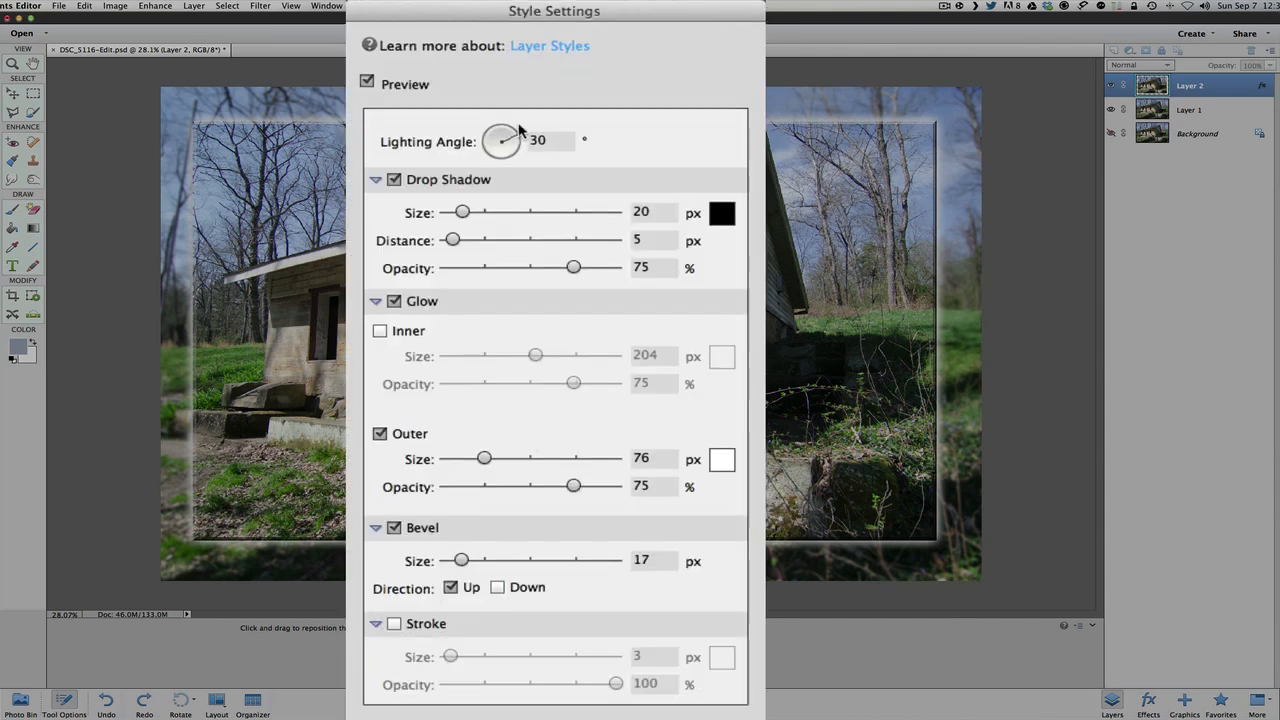
pyautogui.moveTo(536, 10); pyautogui.dragTo(538, 10)
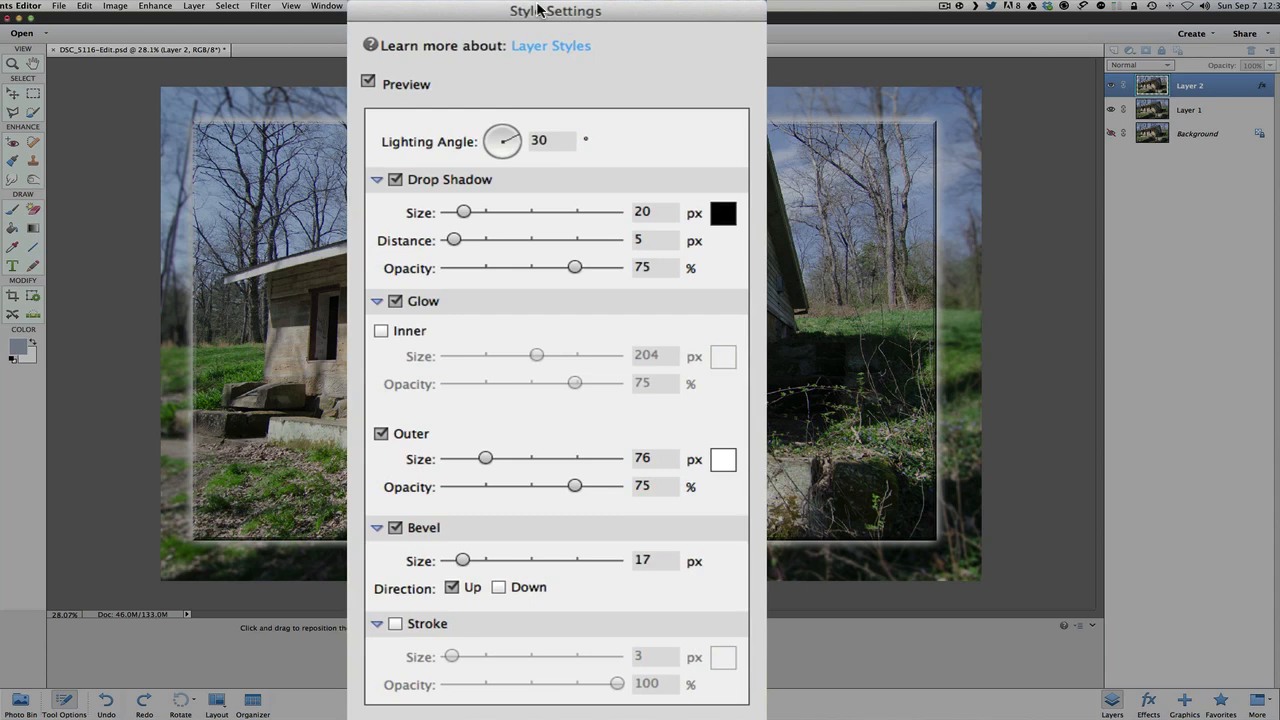
pyautogui.click(396, 625)
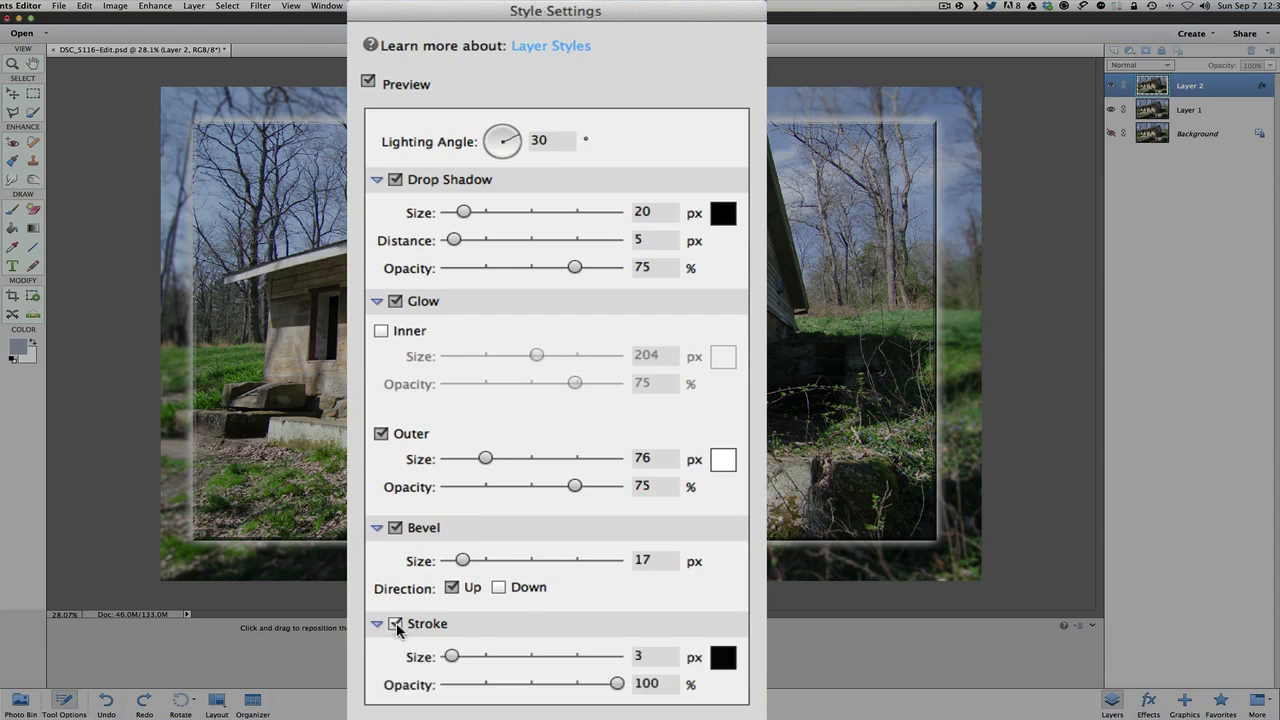
pyautogui.click(723, 657)
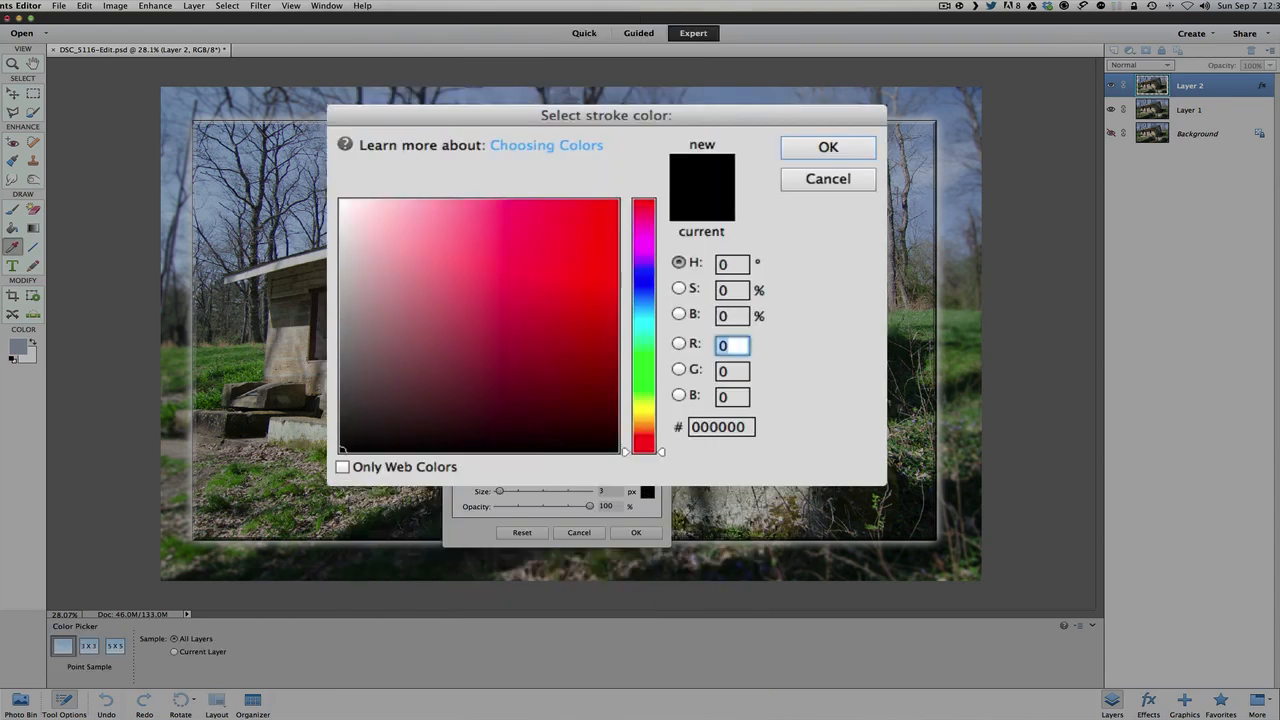
pyautogui.click(592, 213)
pyautogui.click(814, 152)
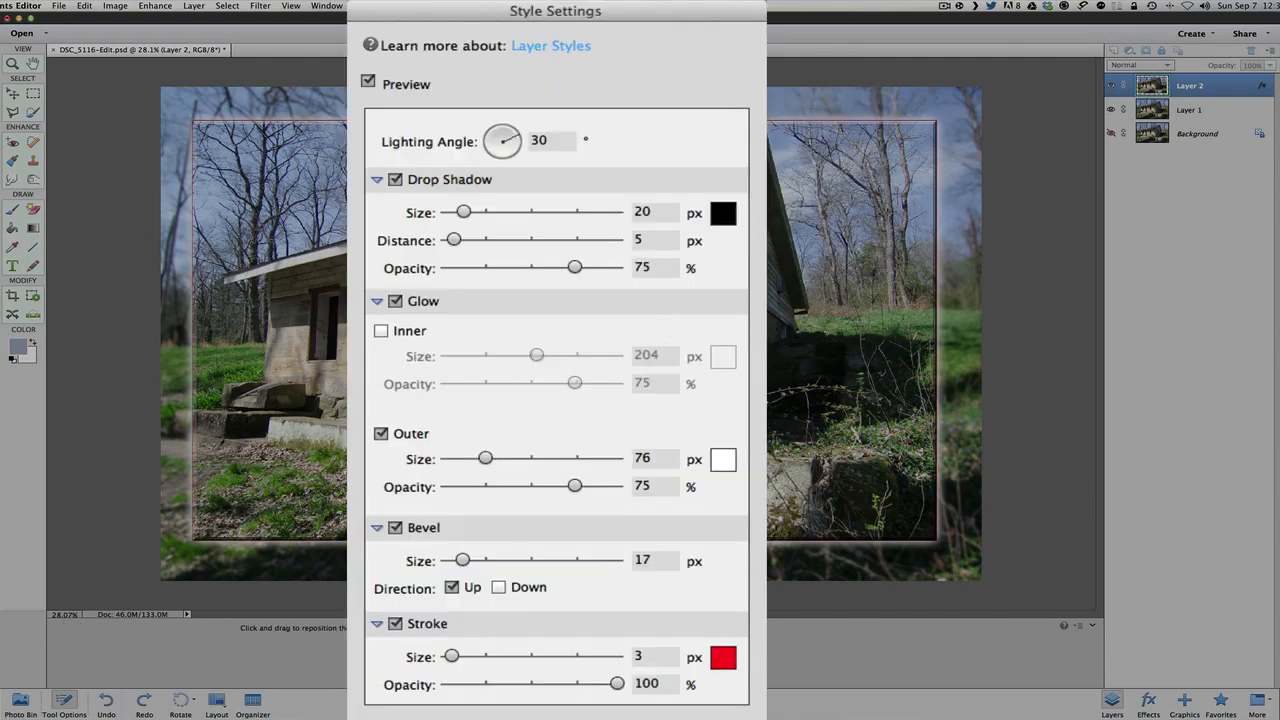
pyautogui.moveTo(450, 657)
pyautogui.mouseDown()
pyautogui.moveTo(510, 657)
pyautogui.moveTo(447, 657)
pyautogui.mouseUp()
pyautogui.click(396, 625)
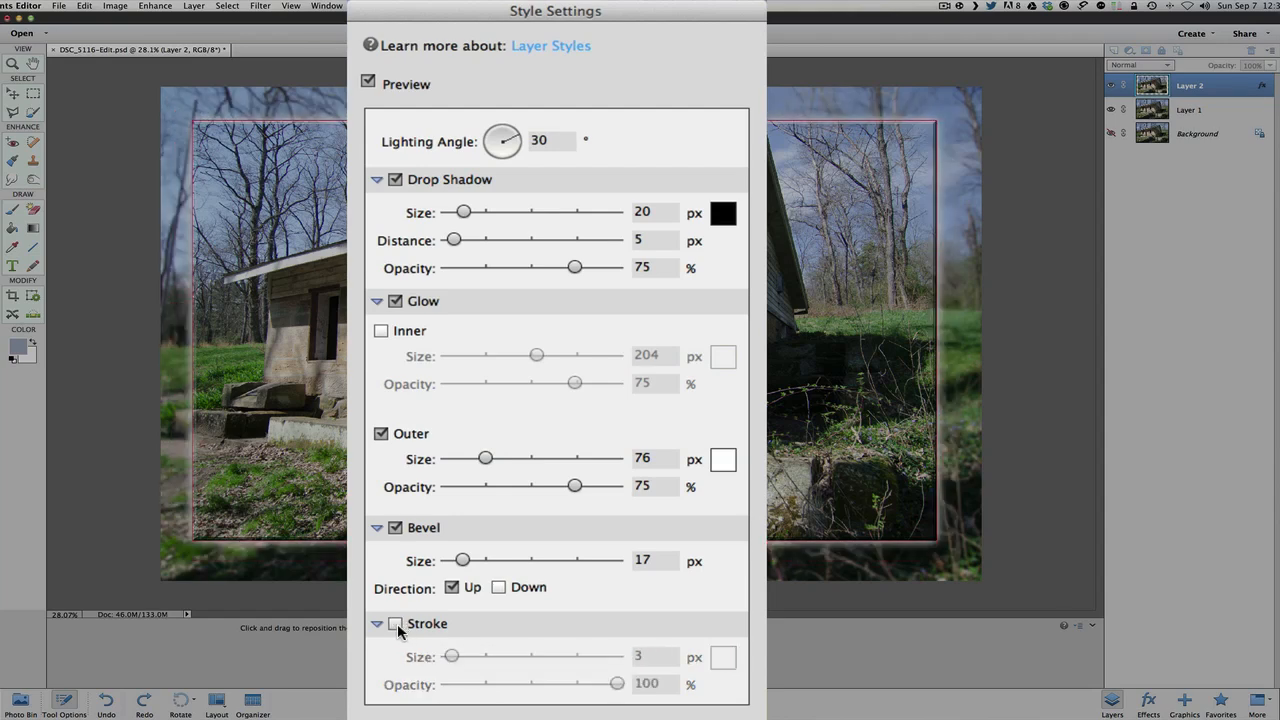